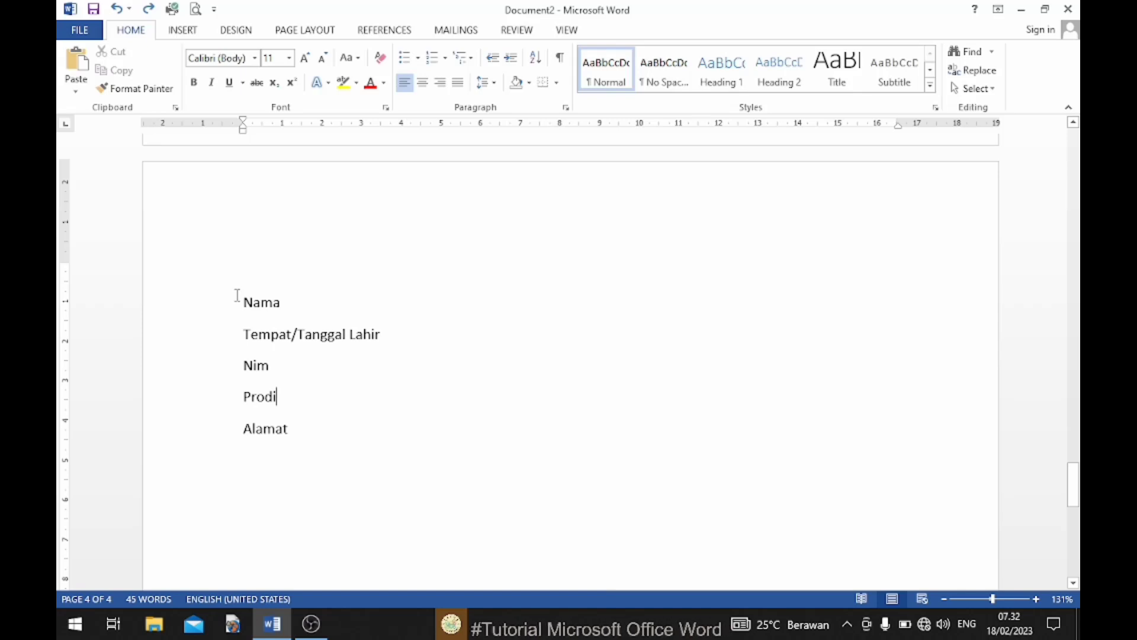
# Give the five lines Nama through Alamat a left tab stop at 4,5 cm
pyautogui.moveTo(237, 295); pyautogui.dragTo(310, 443)
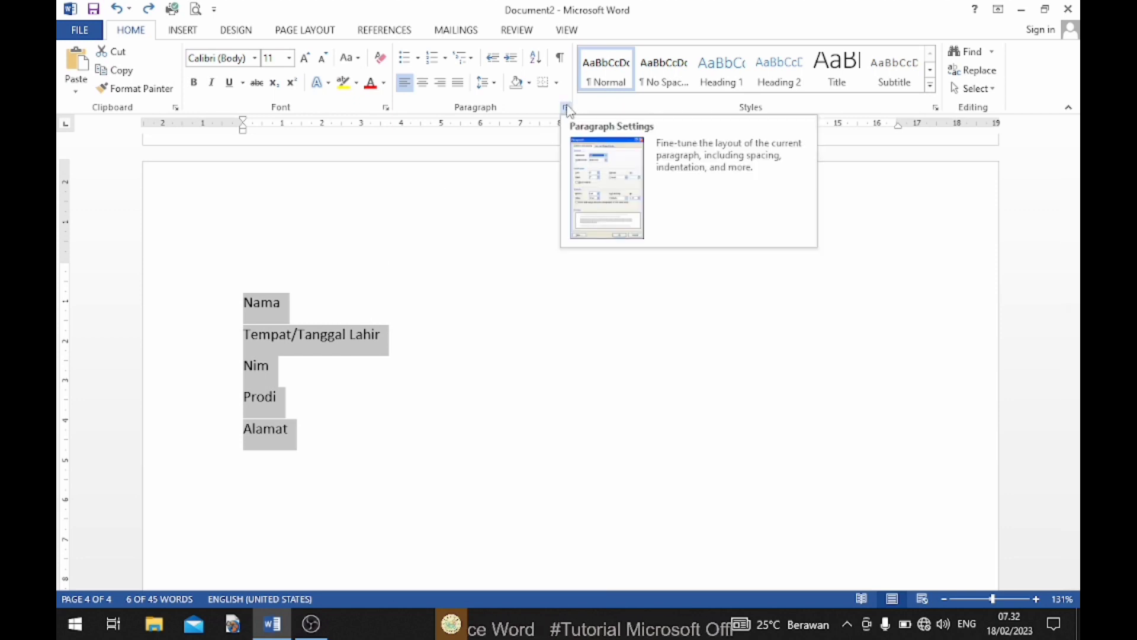
pyautogui.click(566, 108)
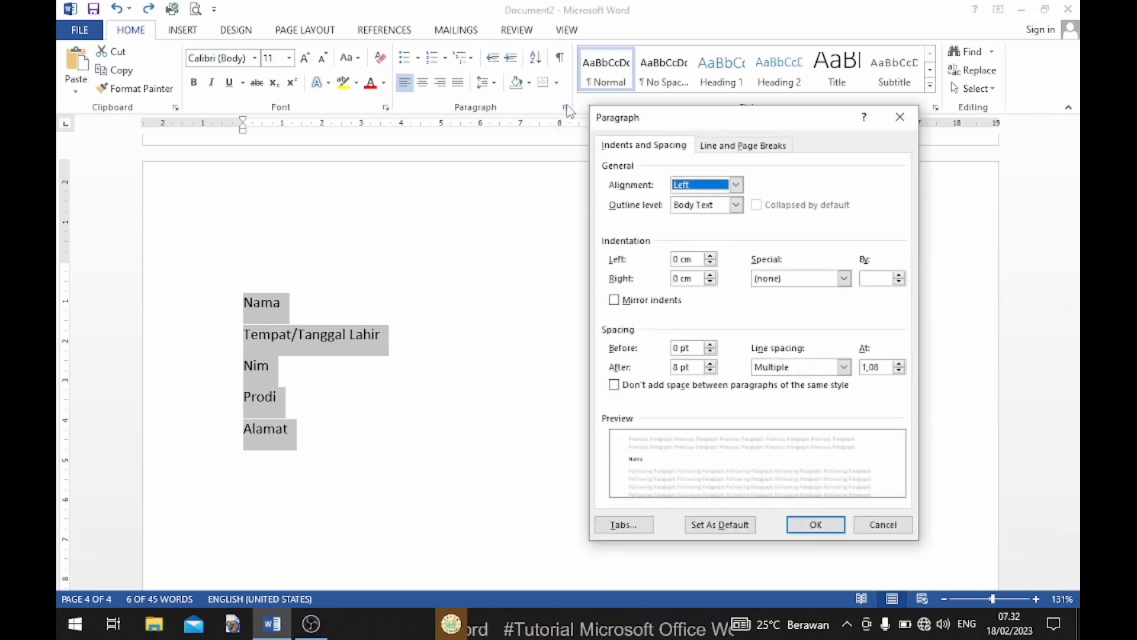
pyautogui.click(640, 527)
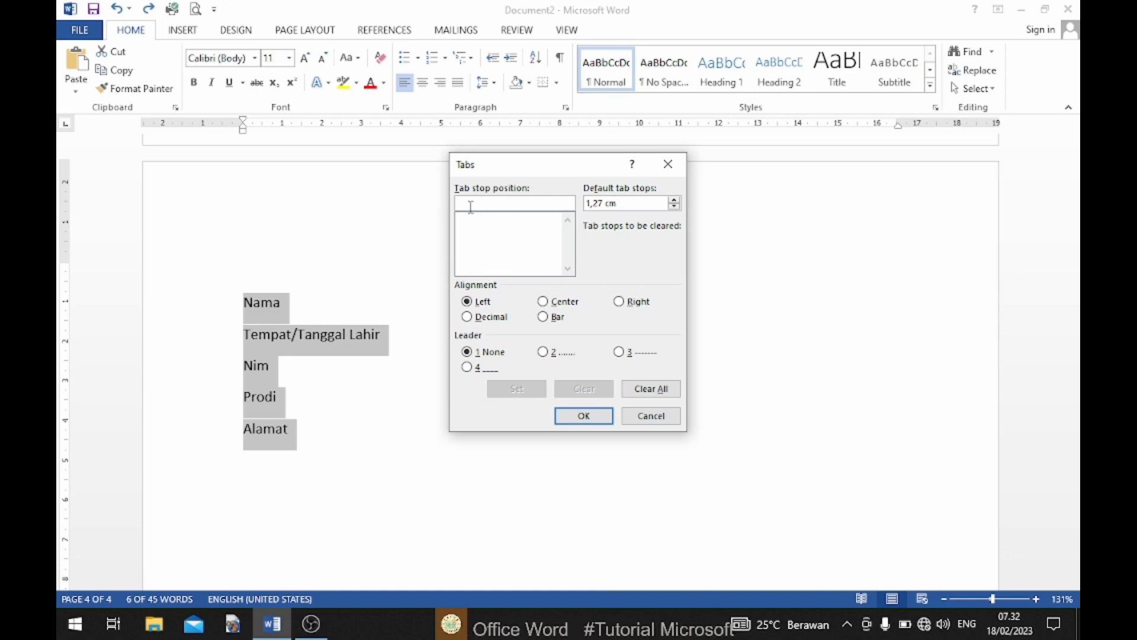
pyautogui.write('4,5')
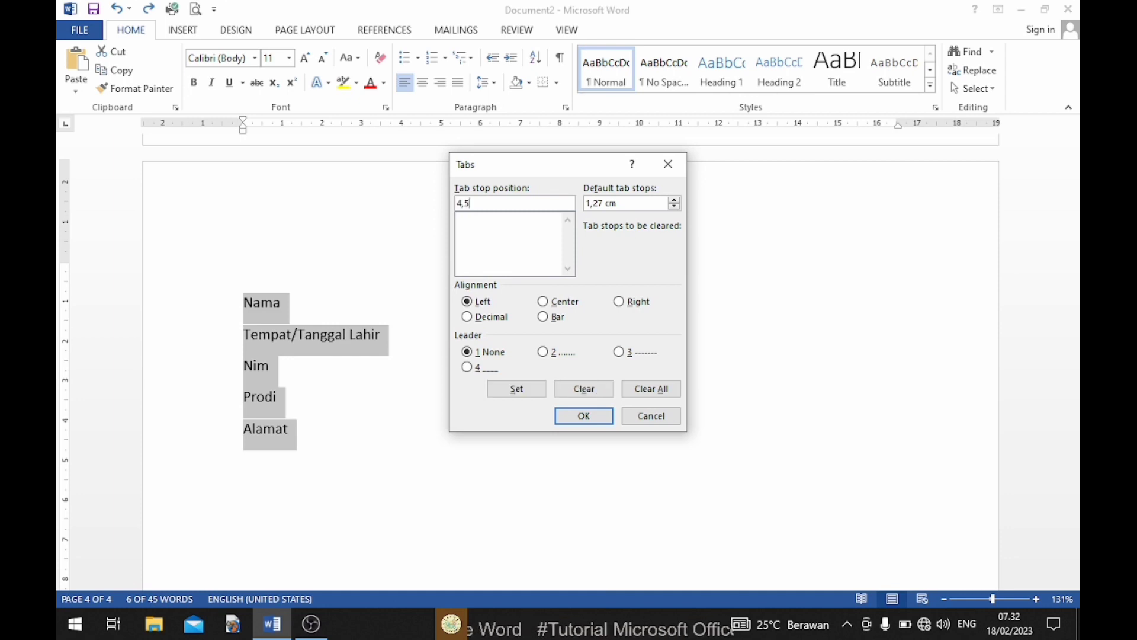
pyautogui.click(584, 416)
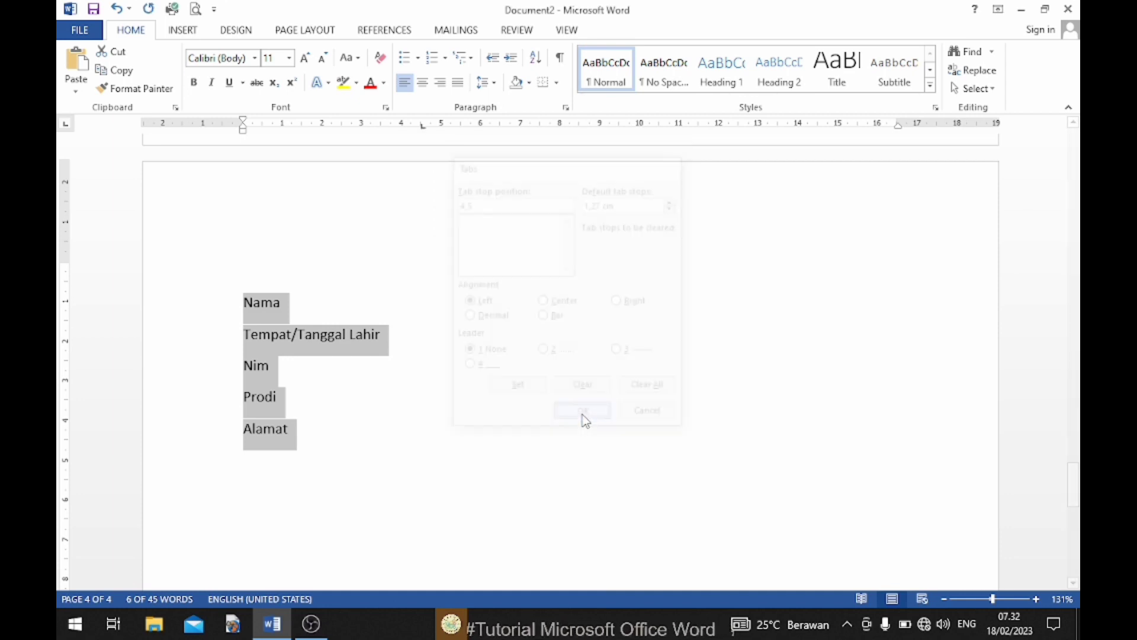
pyautogui.click(302, 301)
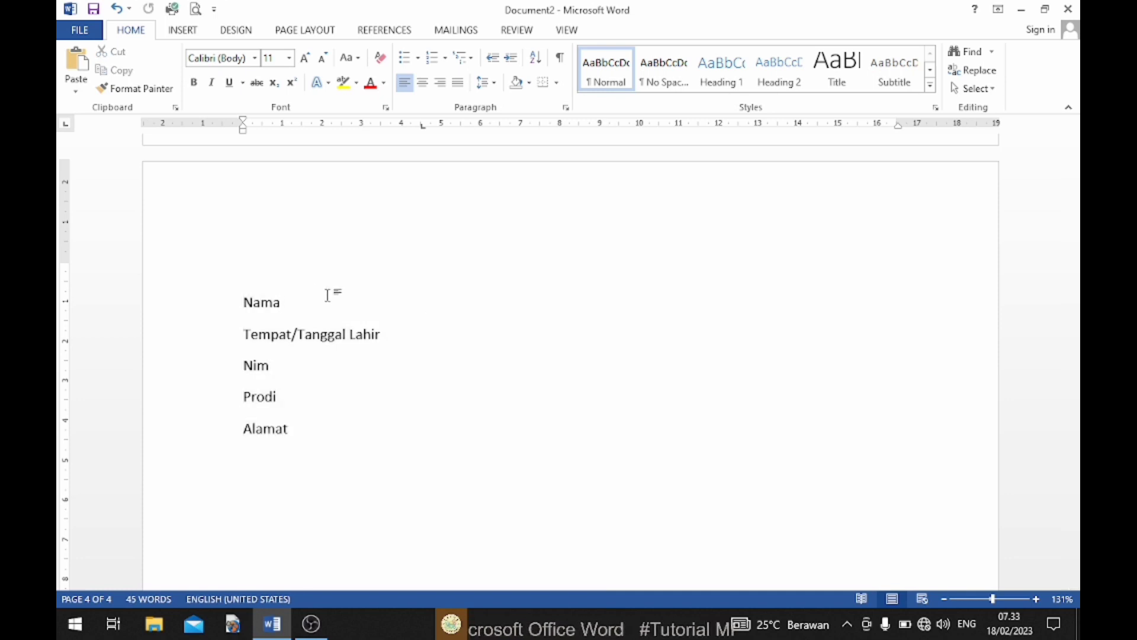
# Add a colon after Nama, aligned at the 4.5 cm tab stop
pyautogui.press('Tab')
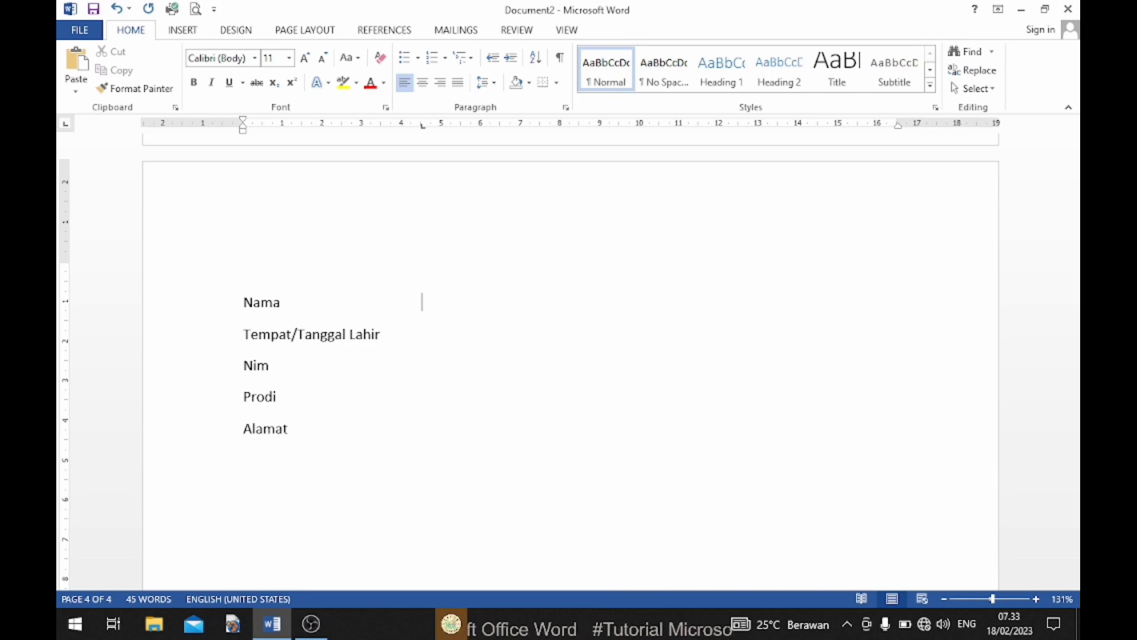
pyautogui.write(':')
pyautogui.click(392, 333)
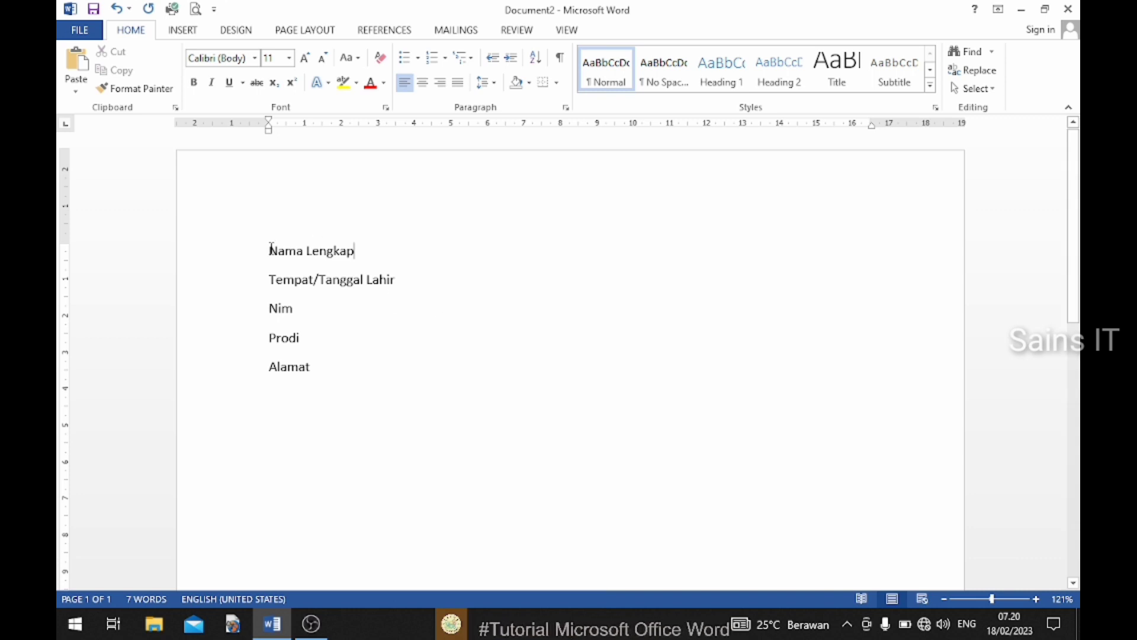
# Apply a 4,5 cm left tab stop to the Nama Lengkap through Alamat lines via right-click Paragraph
pyautogui.moveTo(270, 249); pyautogui.dragTo(355, 386)
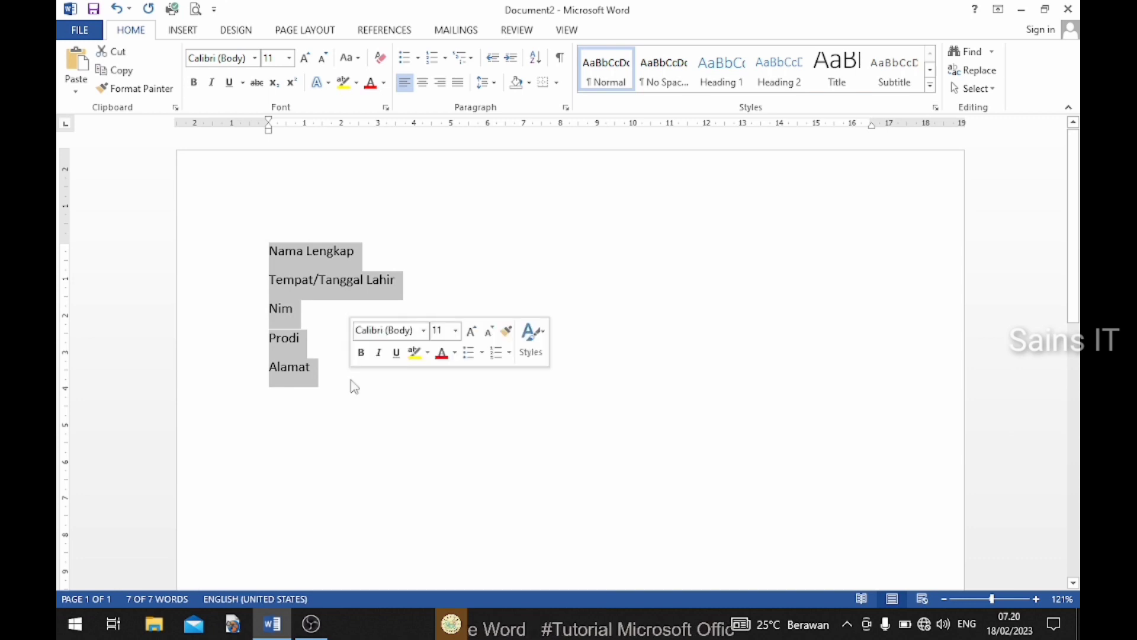
pyautogui.rightClick(316, 274)
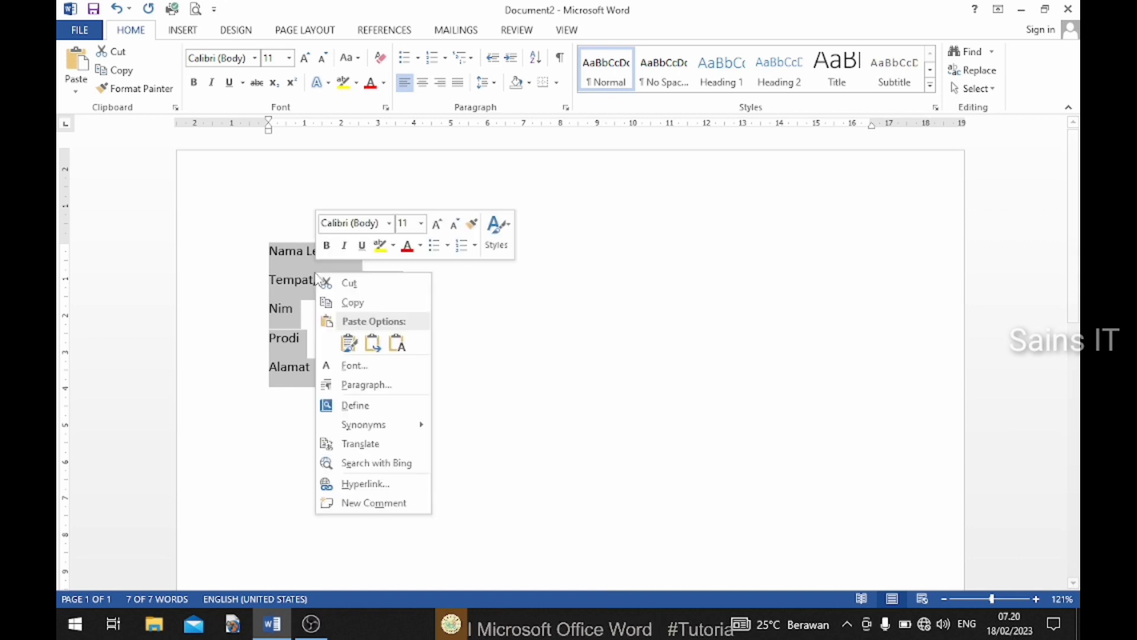
pyautogui.click(358, 386)
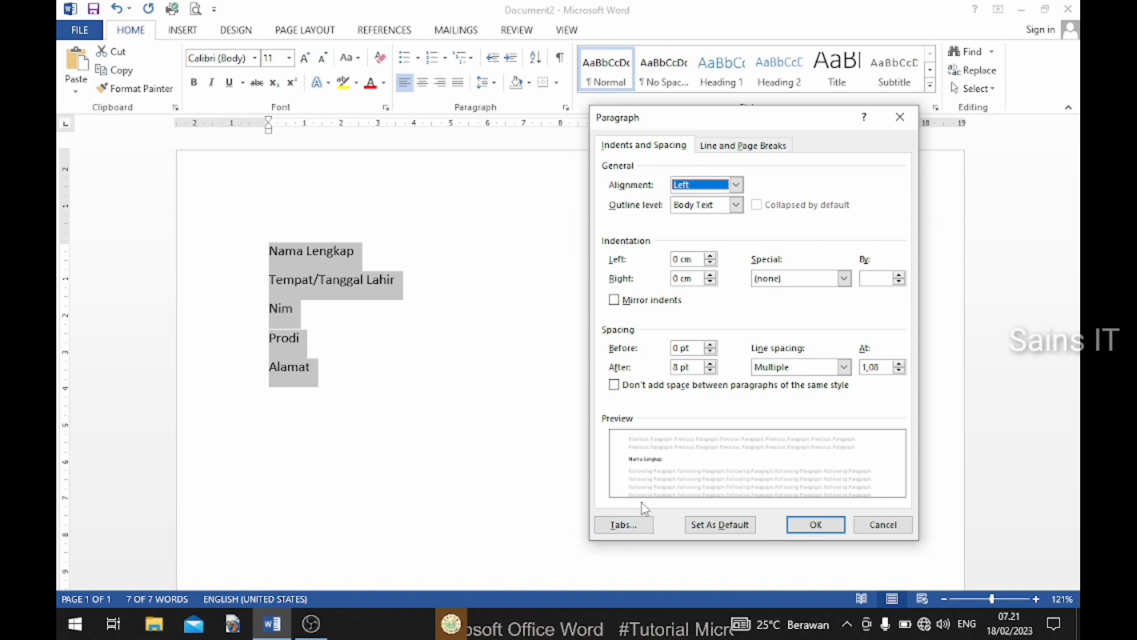
pyautogui.click(623, 527)
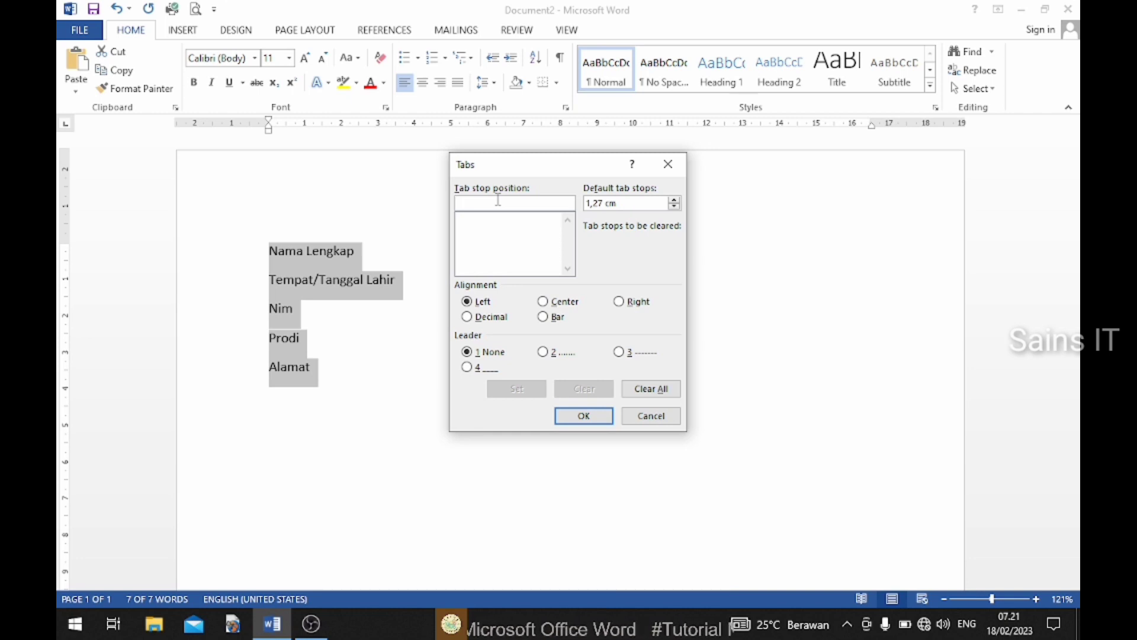
pyautogui.write('4,')
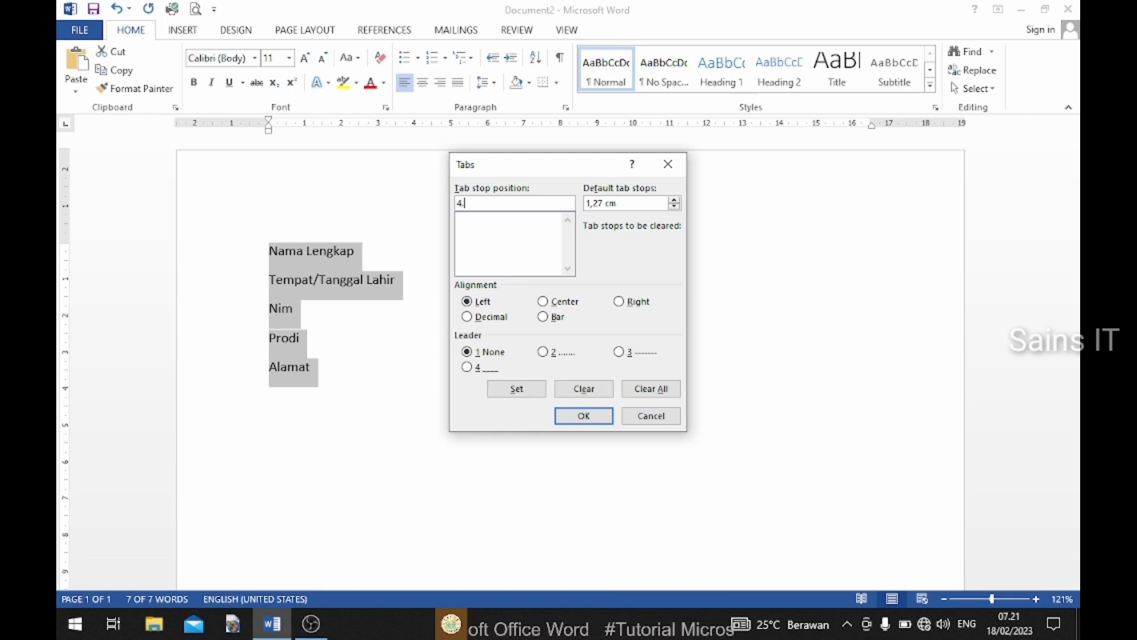
pyautogui.write('5')
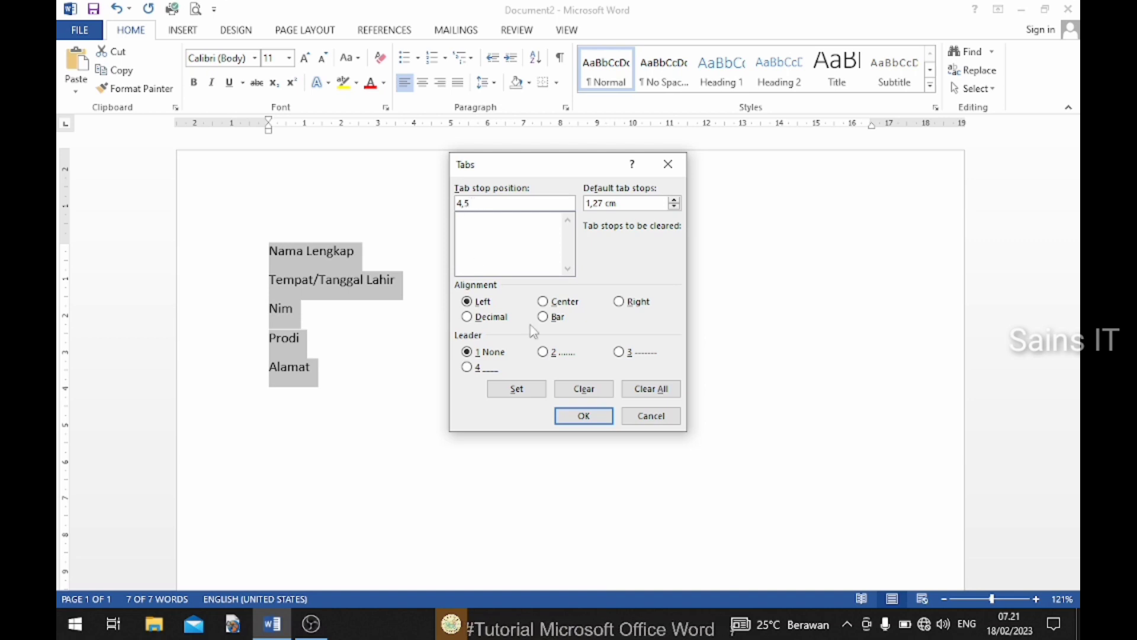
pyautogui.click(584, 417)
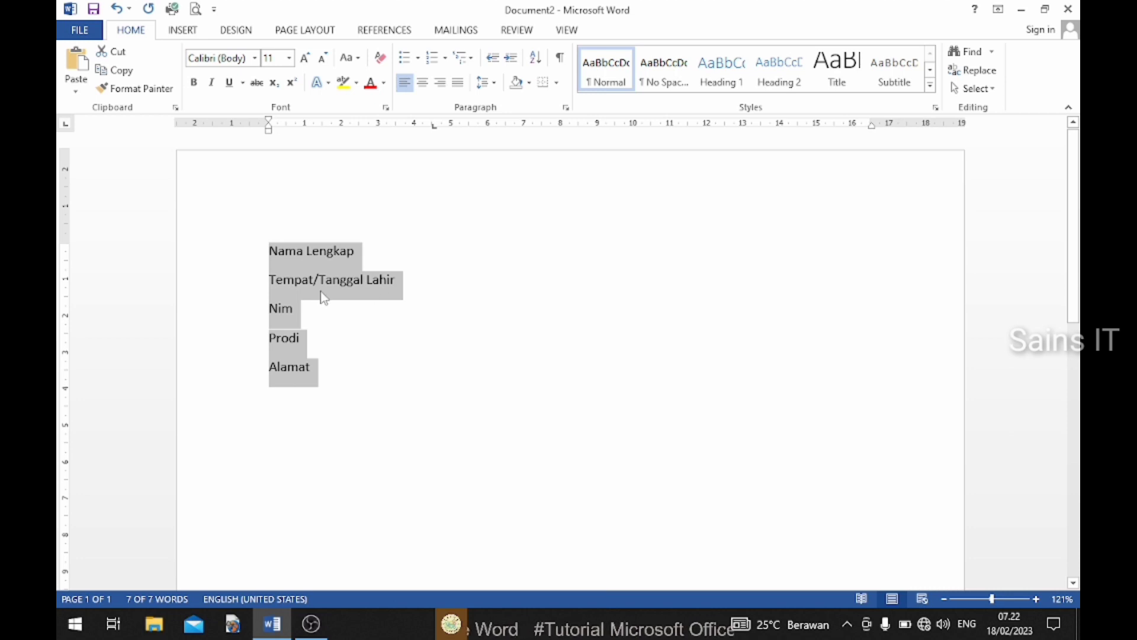
# Undo the last change, add a ruler tab near 3.5 cm, and tab Nama Lengkap to 4.5 cm
pyautogui.click(418, 289)
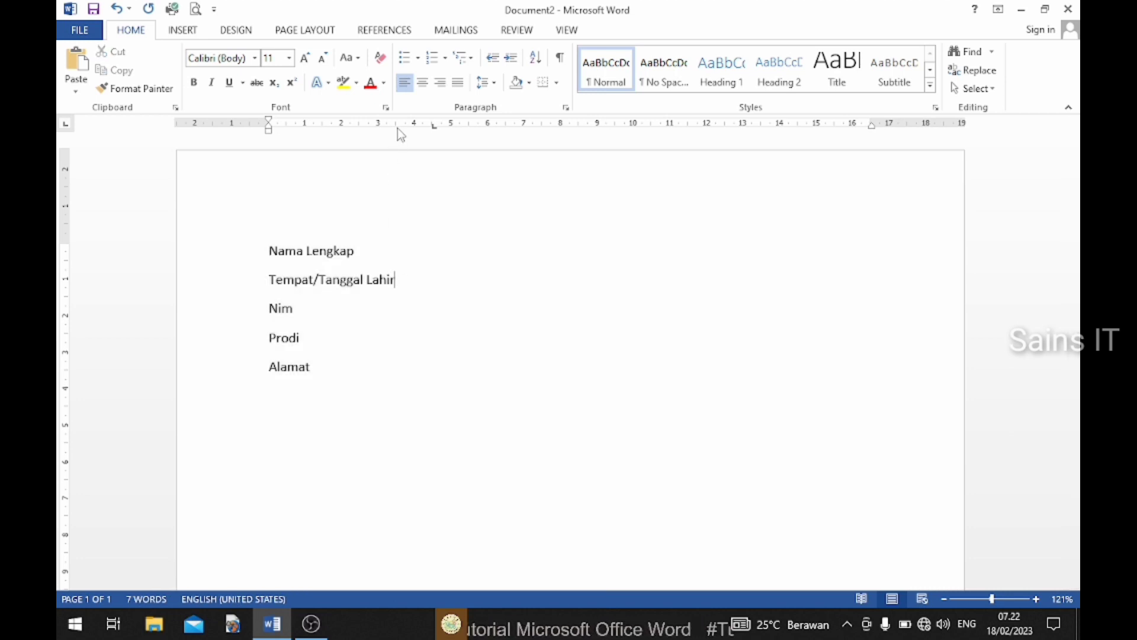
pyautogui.hotkey('ctrl', 'z')
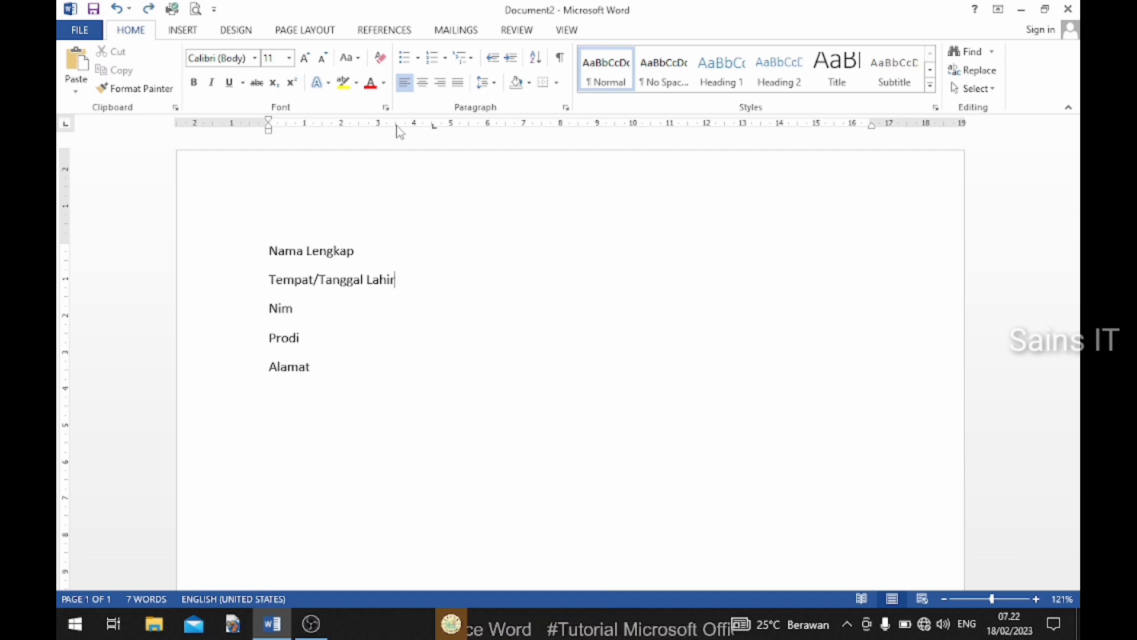
pyautogui.click(397, 125)
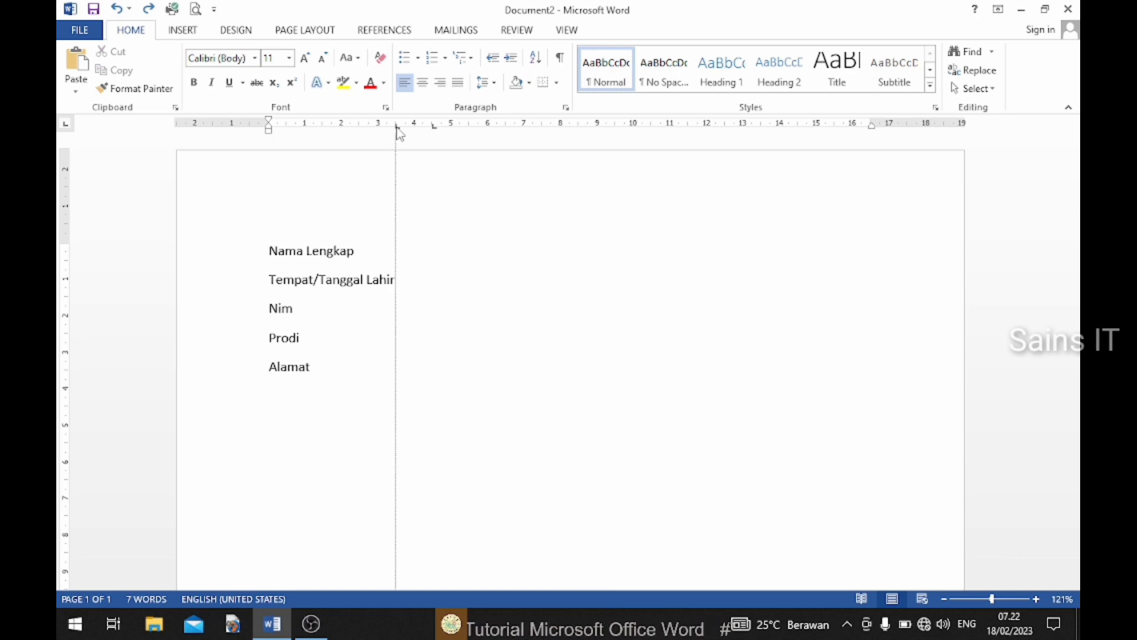
pyautogui.moveTo(397, 127); pyautogui.dragTo(397, 127)
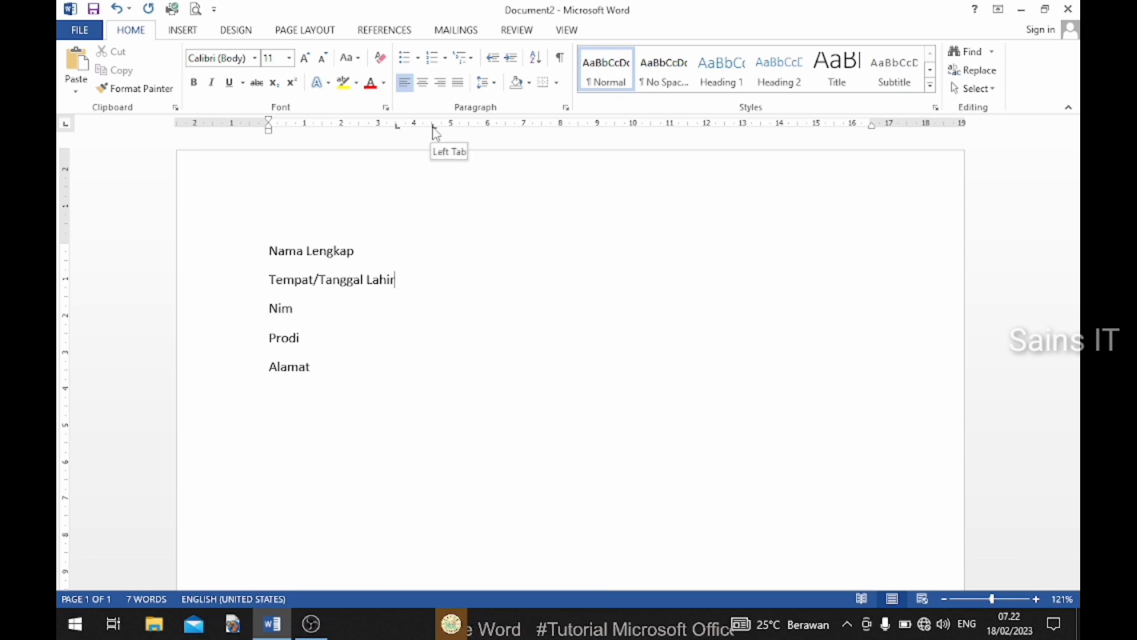
pyautogui.click(364, 250)
pyautogui.press('Tab')
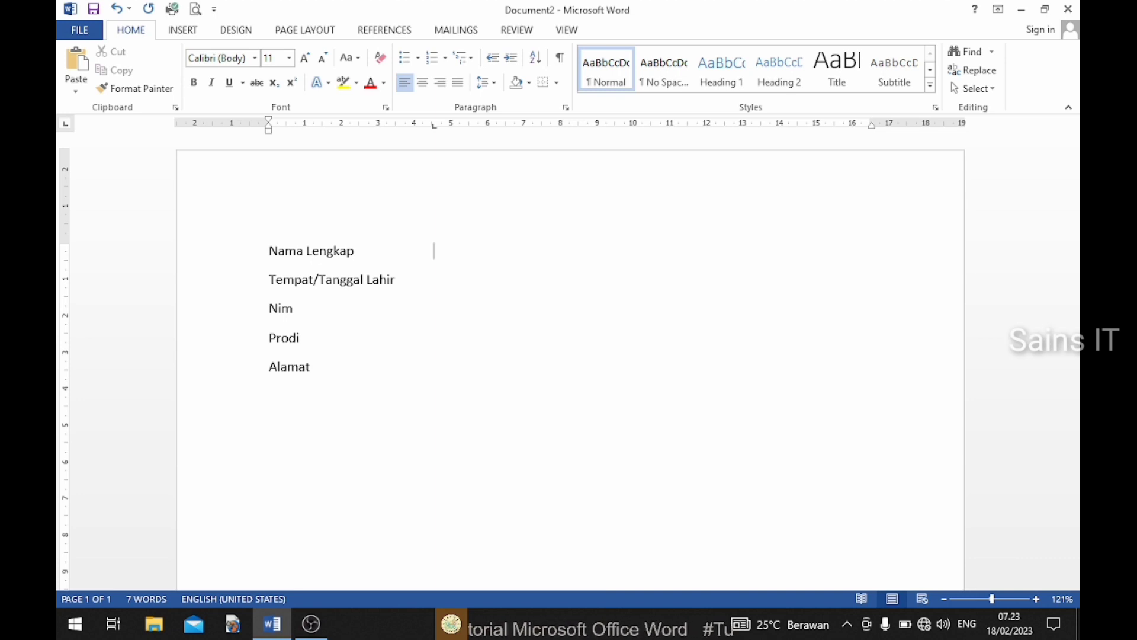
# Place colons at the 4.5 cm stop after Nama Lengkap, Tempat/Tanggal Lahir, Nim, Prodi and Alamat
pyautogui.write(':')
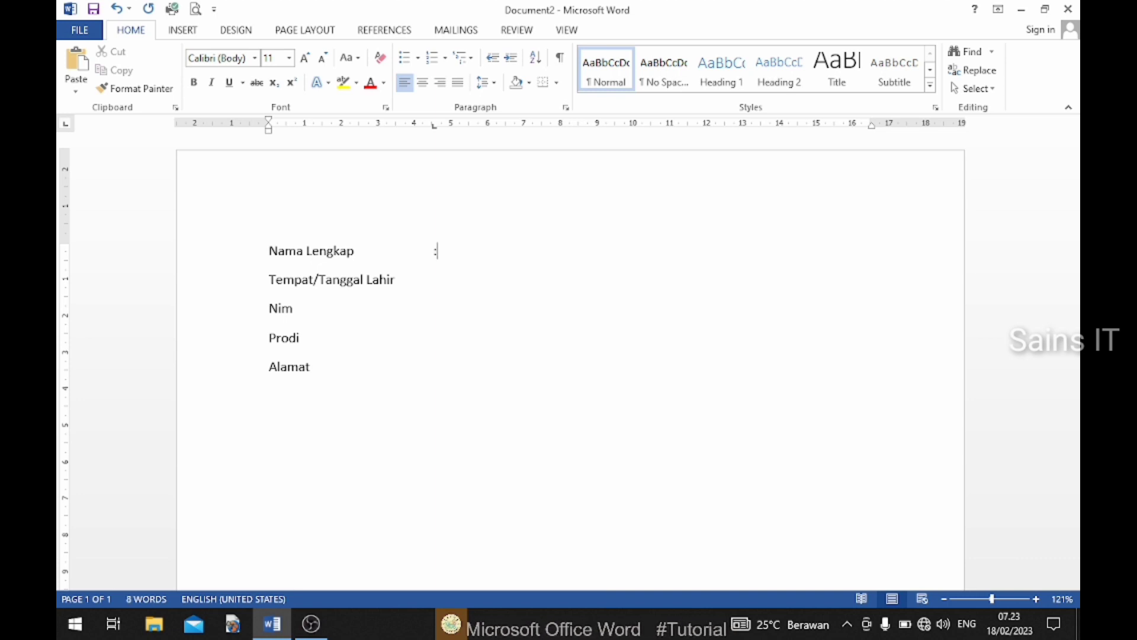
pyautogui.click(403, 283)
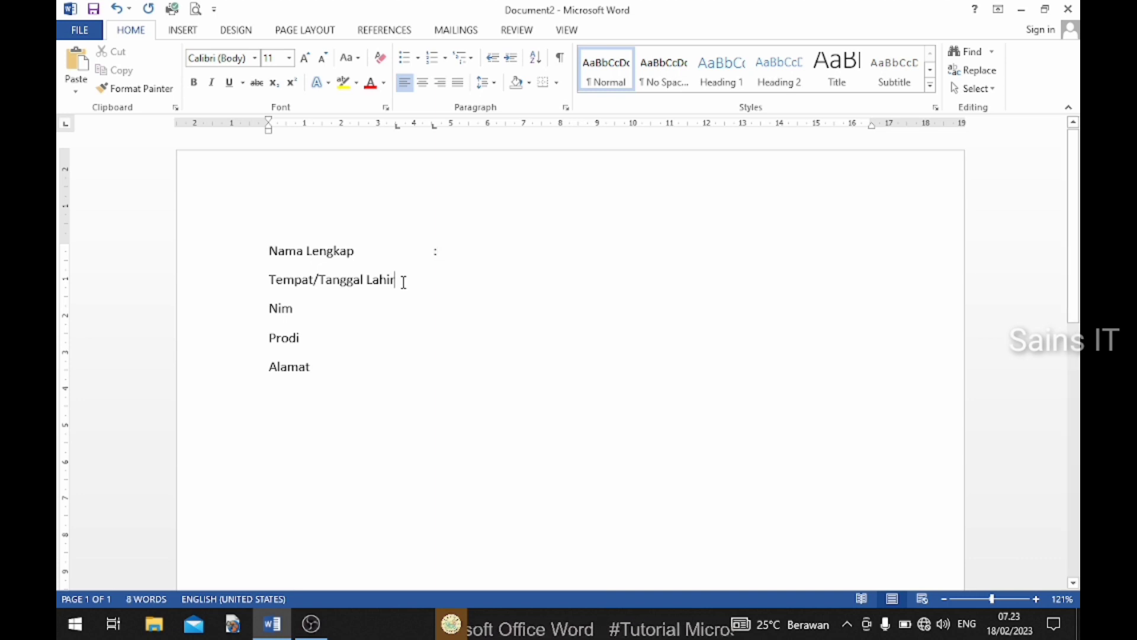
pyautogui.press('Tab')
pyautogui.write(':')
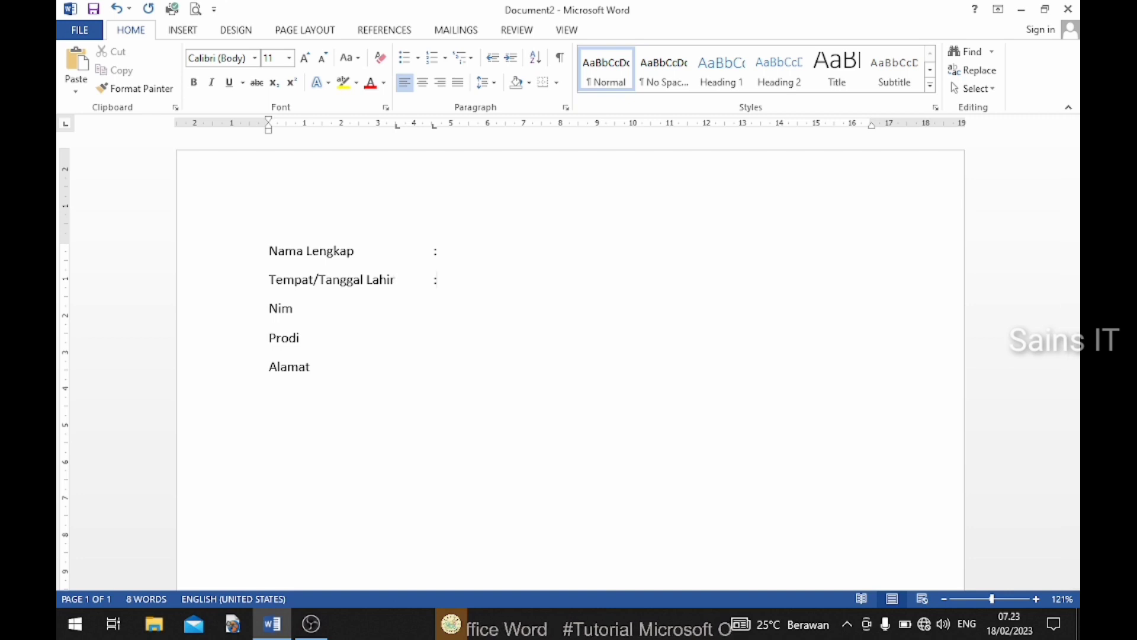
pyautogui.click(293, 308)
pyautogui.press('Tab')
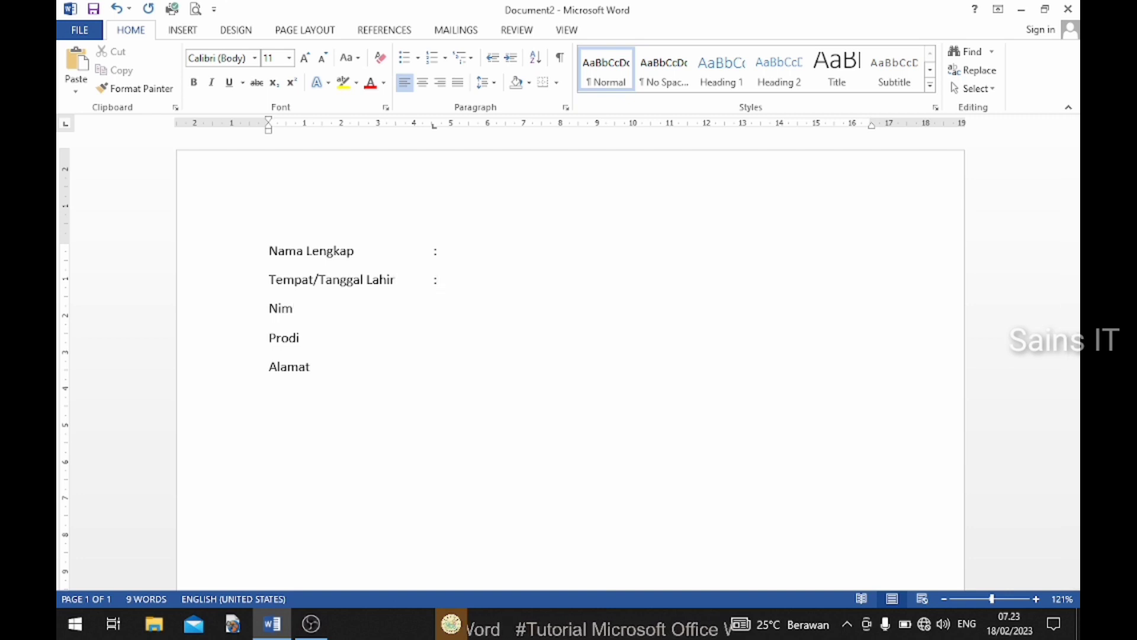
pyautogui.write(':')
pyautogui.click(300, 338)
pyautogui.press('Tab')
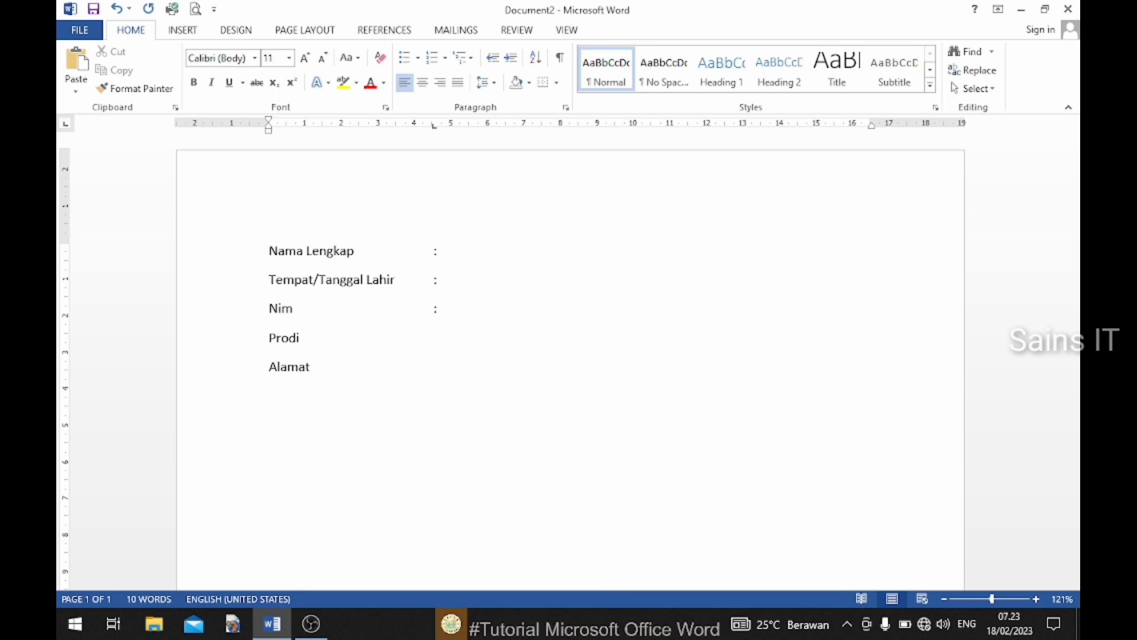
pyautogui.write(':')
pyautogui.click(309, 367)
pyautogui.press('Tab')
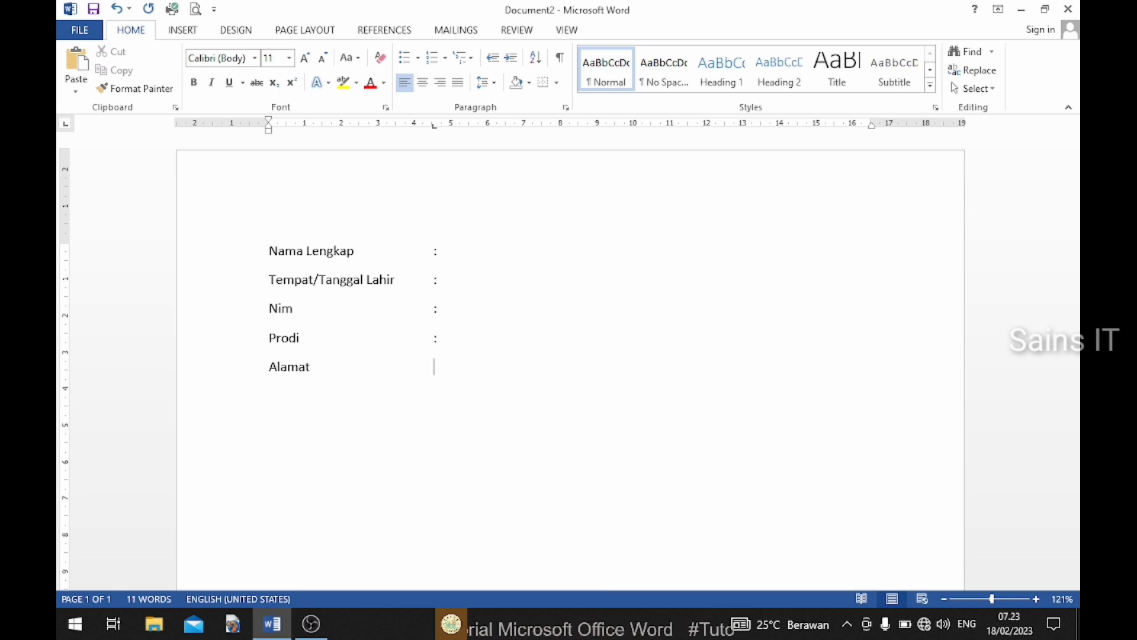
pyautogui.write(':')
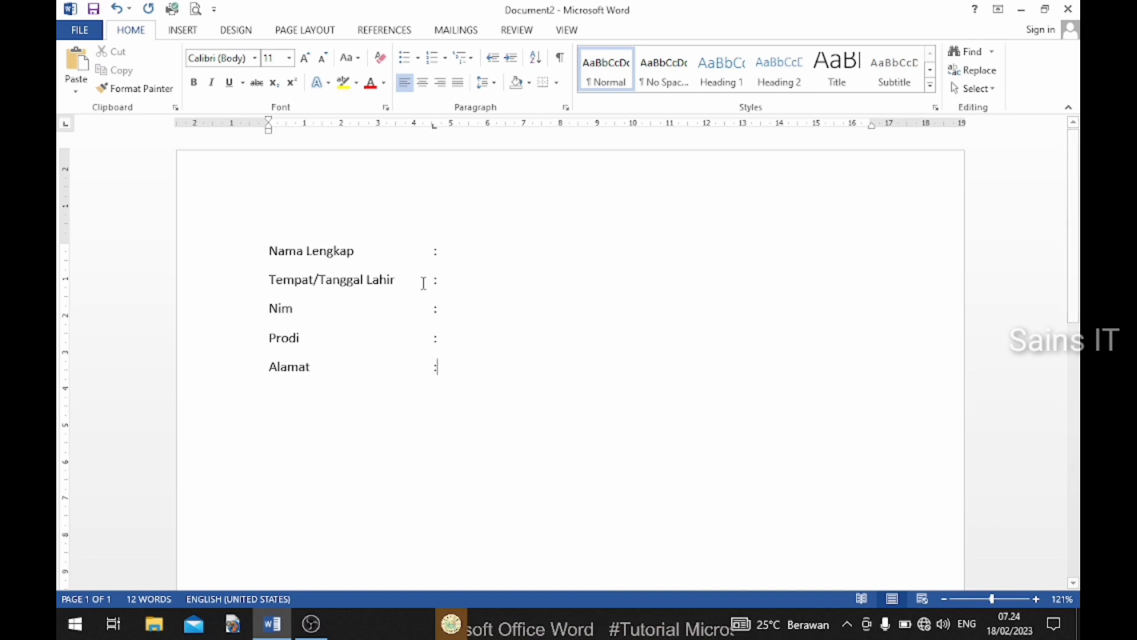
# Paste the six-field list onto a new page 2 and set the ruler tab type back to Left
pyautogui.hotkey('ctrl', 'Return')
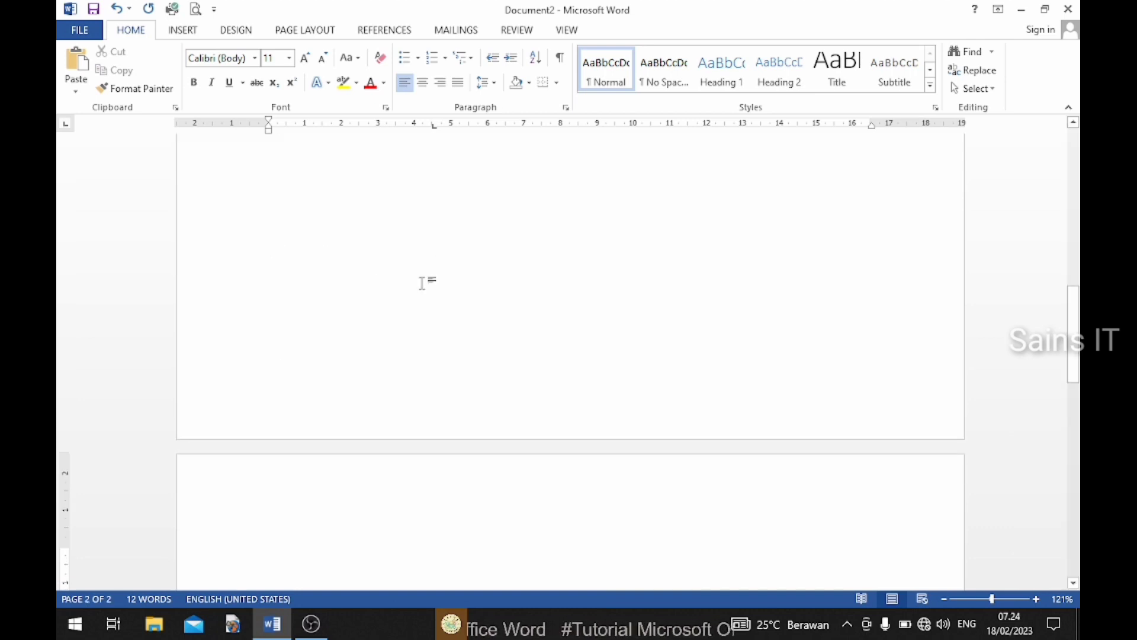
pyautogui.write('Nama Tempat Lahir Tanggal Lahir Nim Prodi Alamat')
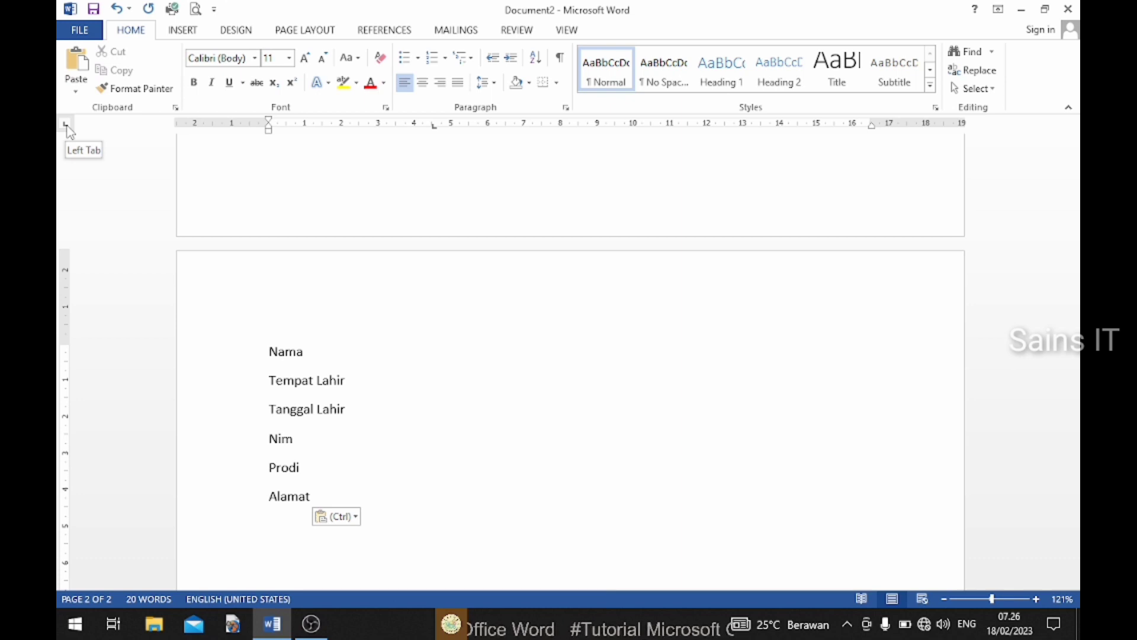
pyautogui.click(67, 125)
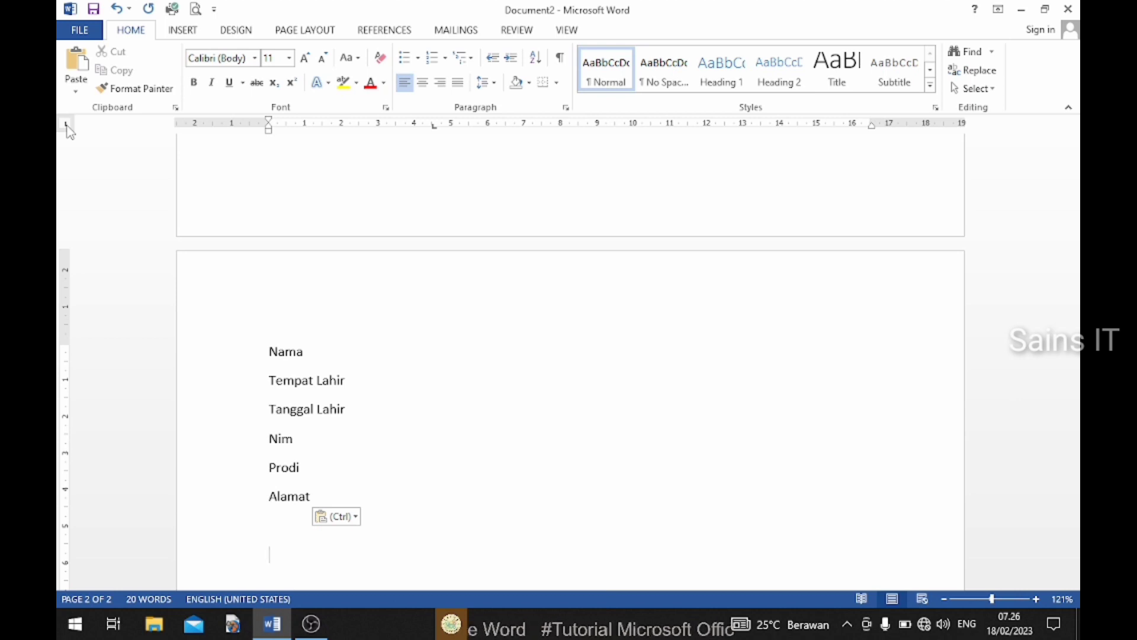
pyautogui.click(66, 124)
pyautogui.click(65, 124)
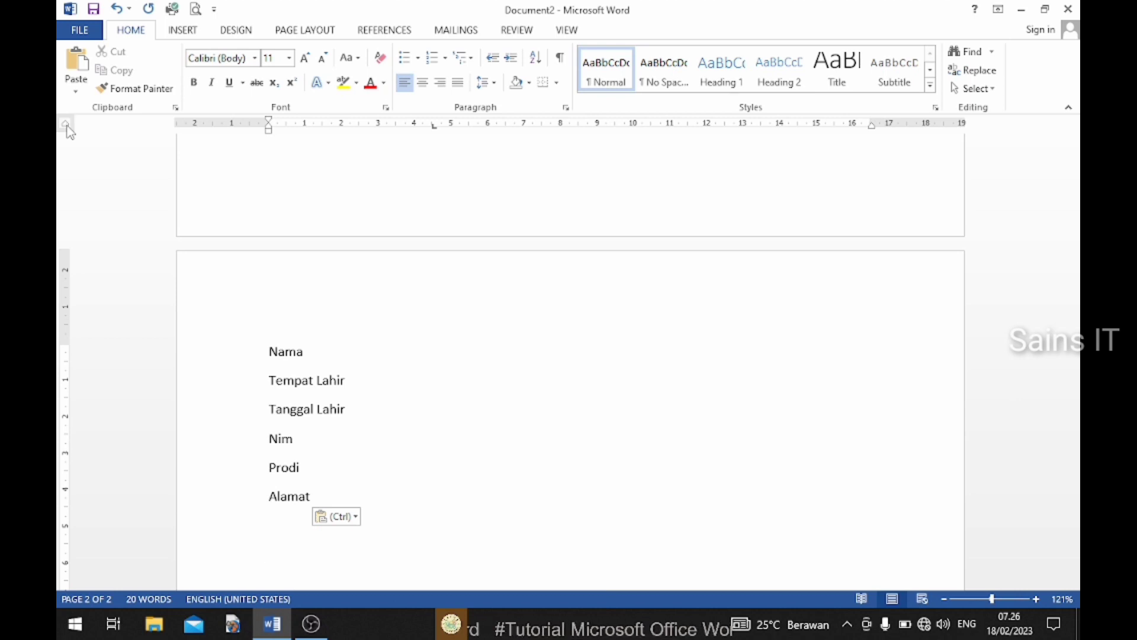
pyautogui.click(65, 123)
pyautogui.click(65, 124)
pyautogui.click(65, 124)
pyautogui.click(66, 124)
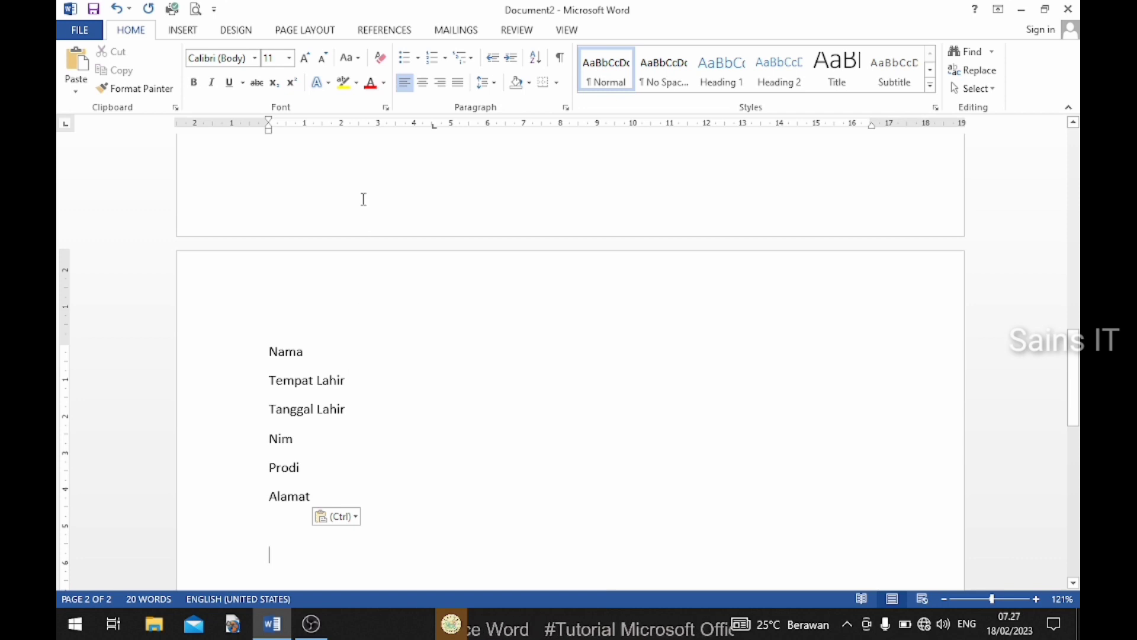
# Add a 3 cm left tab and aligned colons after Nama, Tempat Lahir and Tanggal Lahir
pyautogui.click(379, 127)
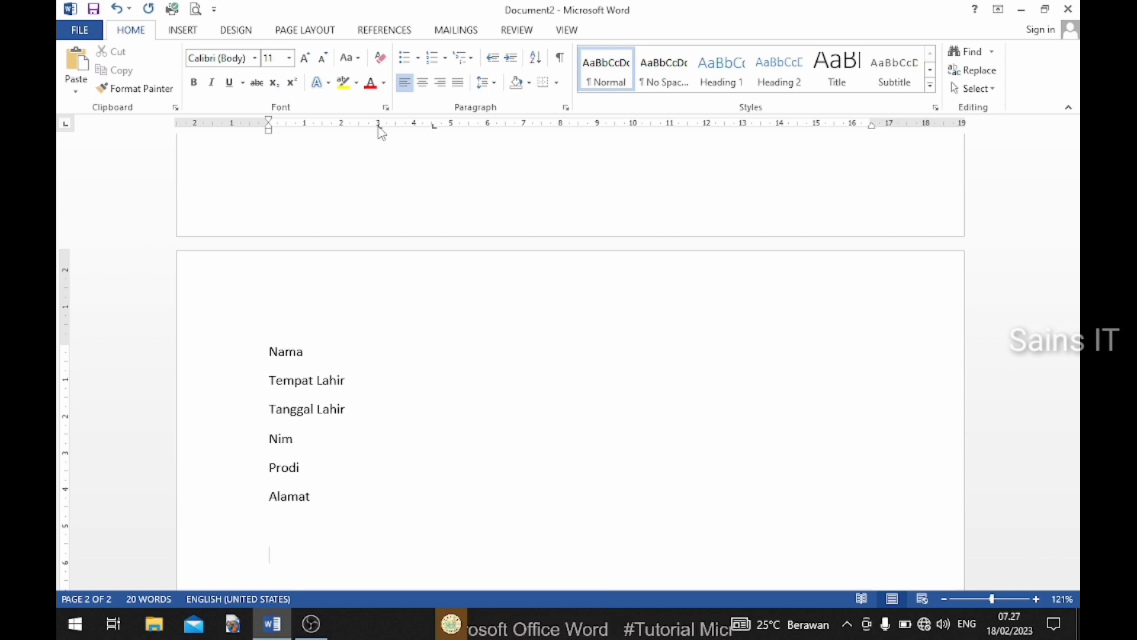
pyautogui.press('Up')
pyautogui.press('Up')
pyautogui.press('Up')
pyautogui.press('End')
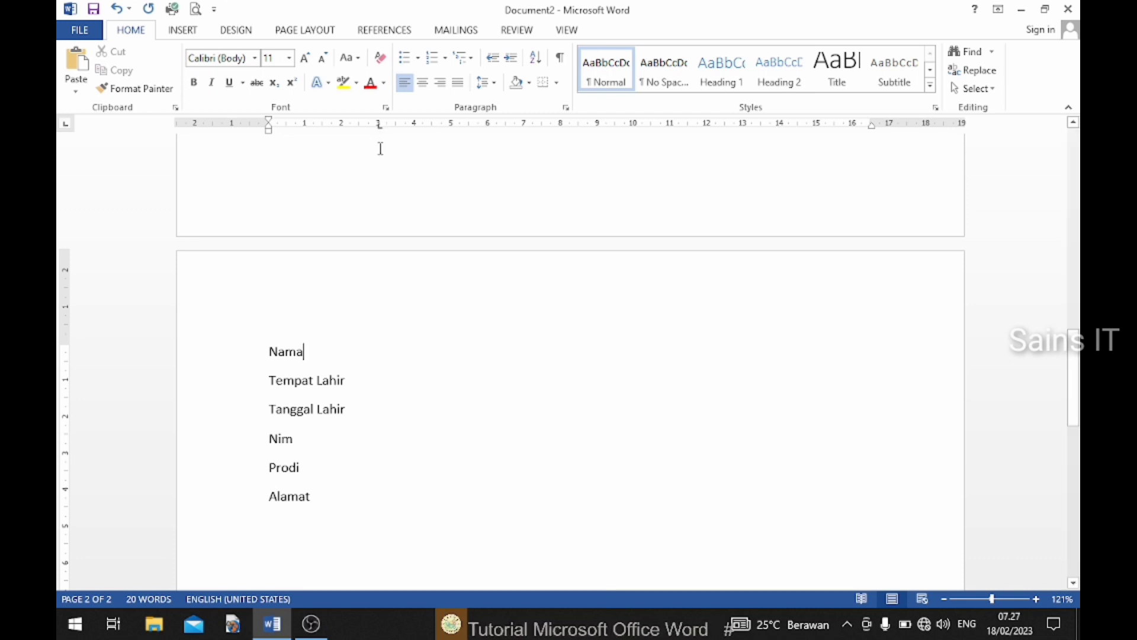
pyautogui.press('Tab')
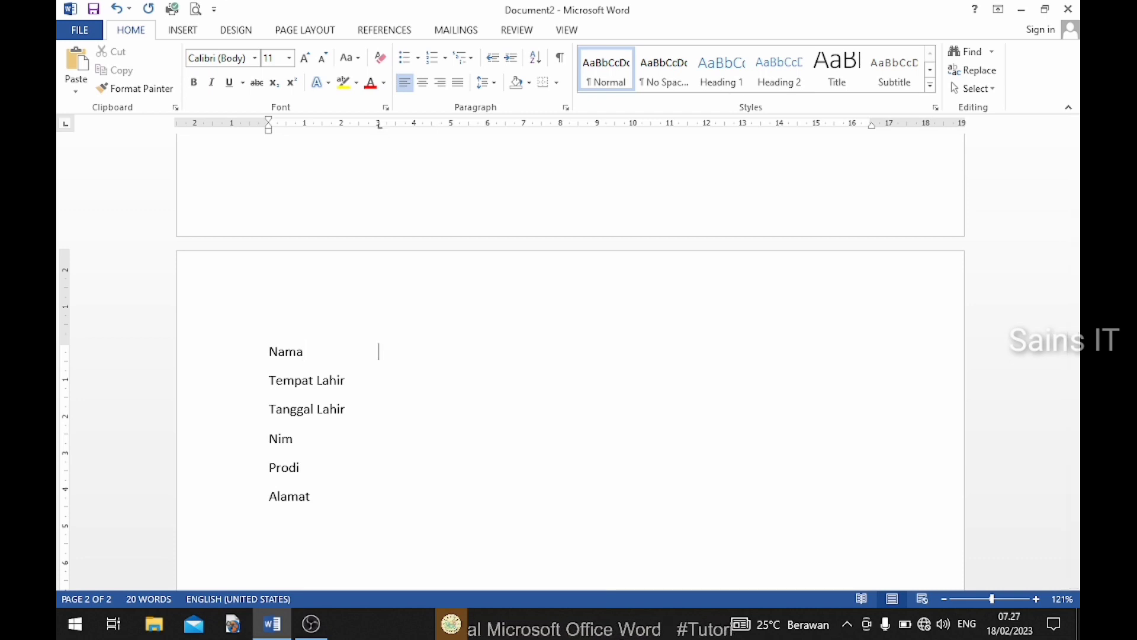
pyautogui.write(':')
pyautogui.press('Down')
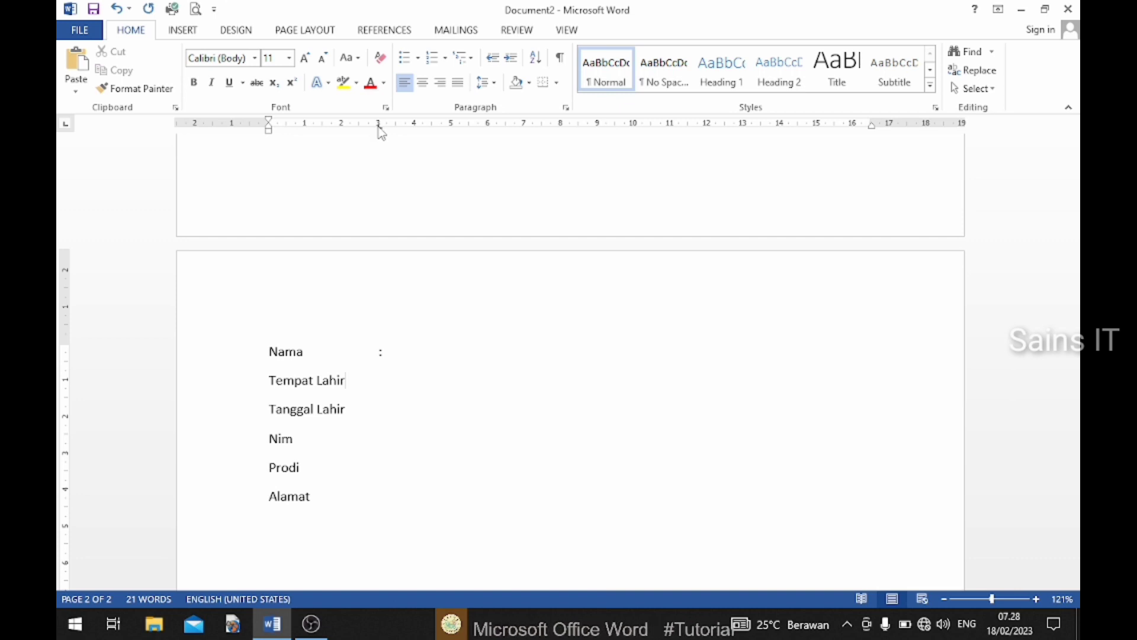
pyautogui.press('Tab')
pyautogui.write(':')
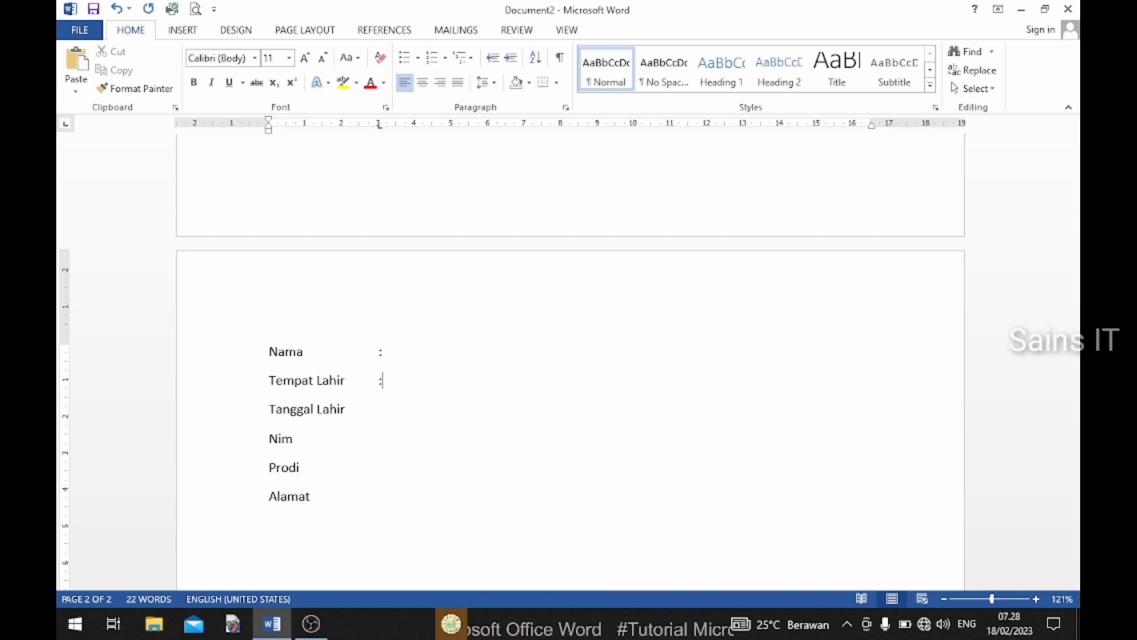
pyautogui.click(351, 409)
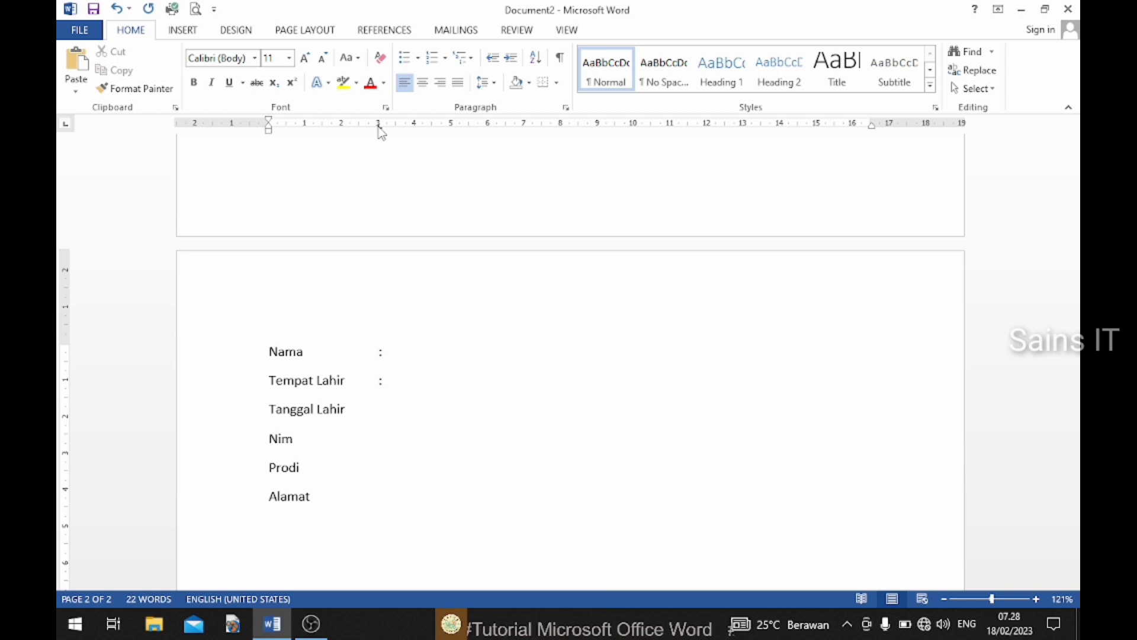
pyautogui.press('Tab')
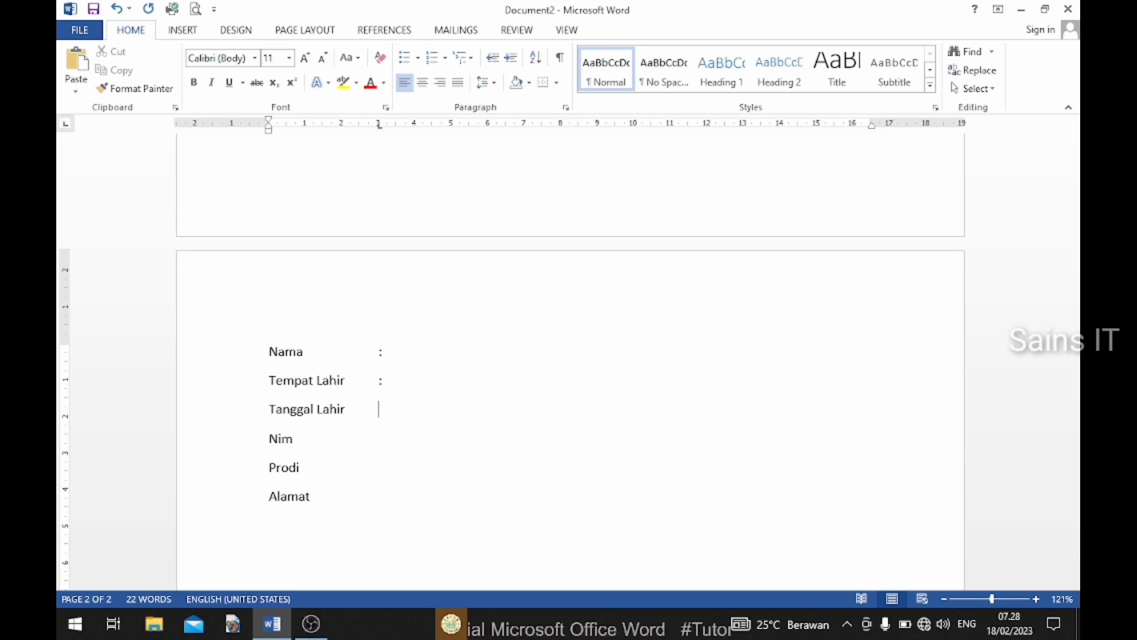
pyautogui.write(':')
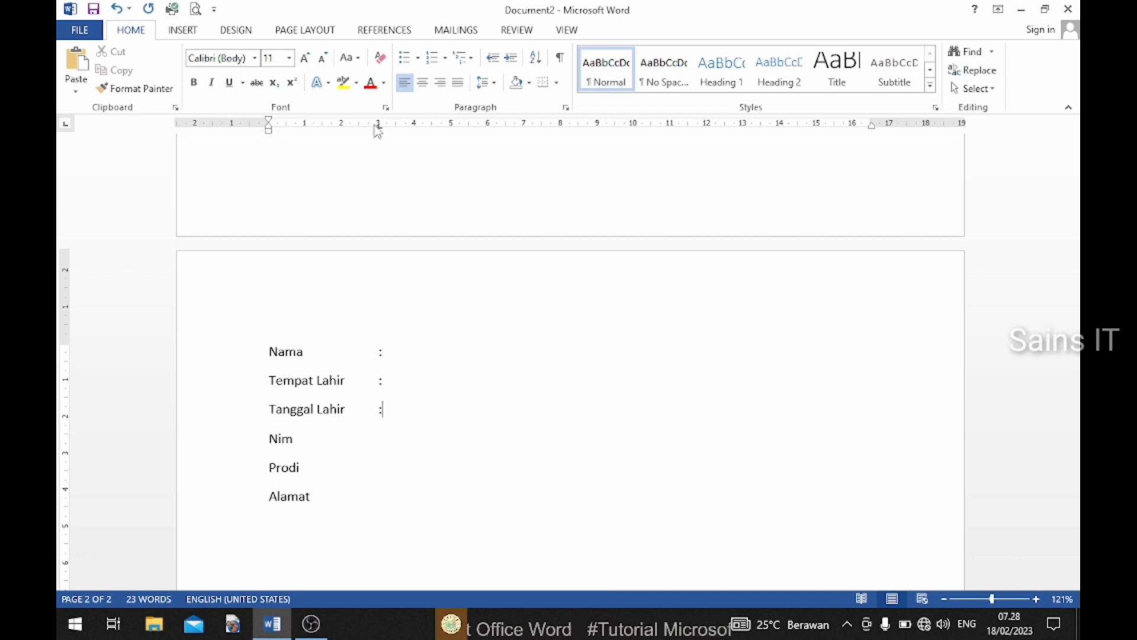
# Set the 3 cm tab on the remaining lines and add colons after Nim, Prodi and Alamat
pyautogui.click(307, 437)
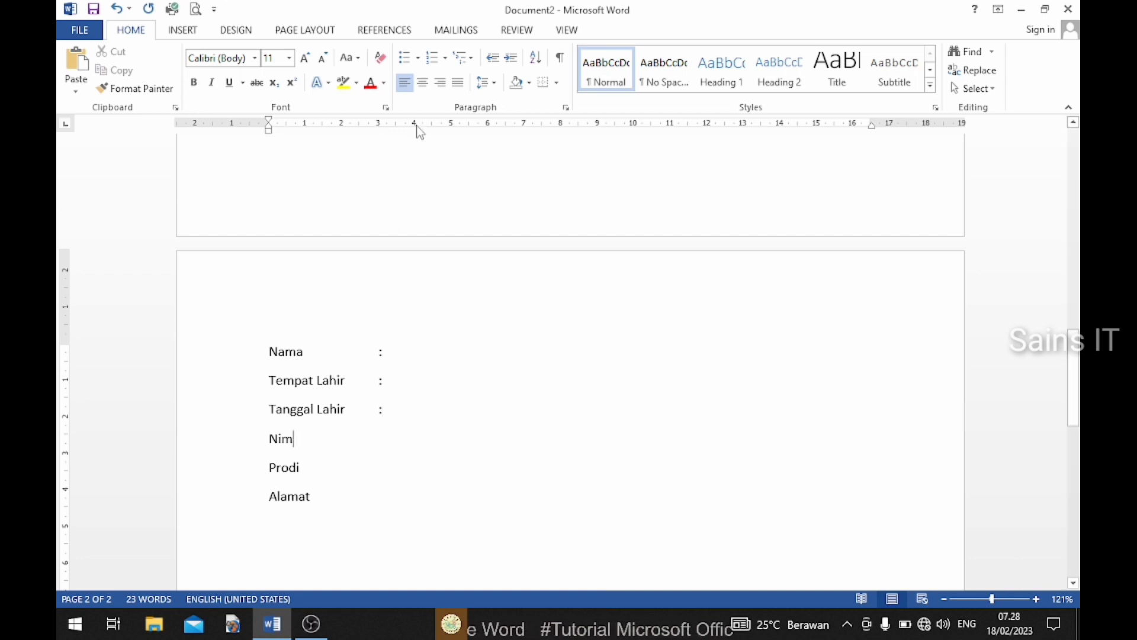
pyautogui.click(379, 125)
pyautogui.press('Tab')
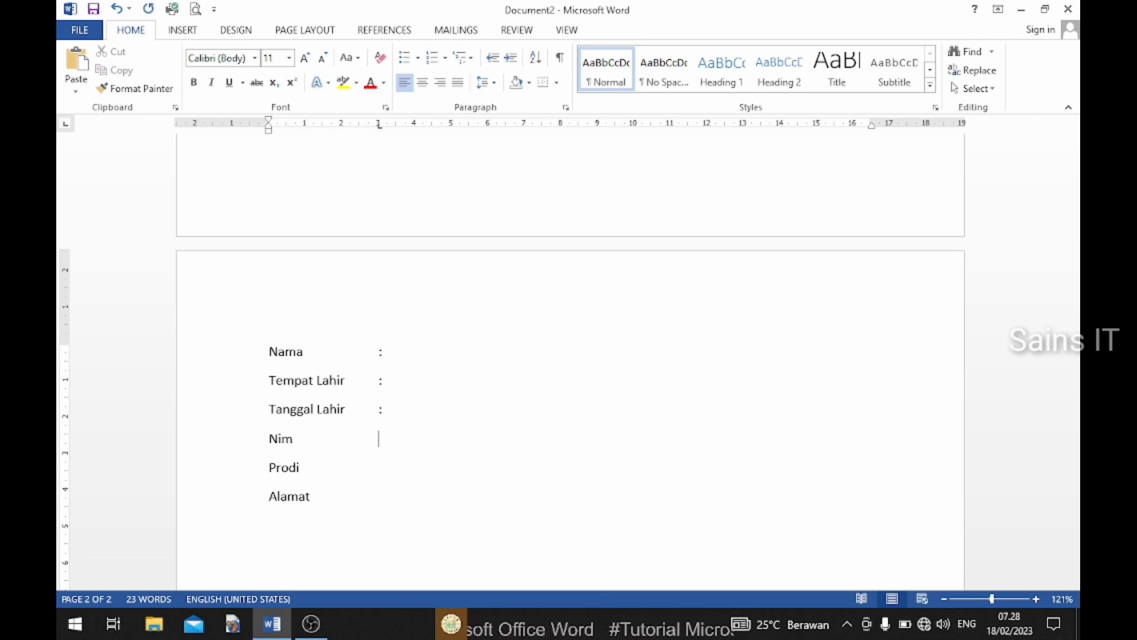
pyautogui.write(':')
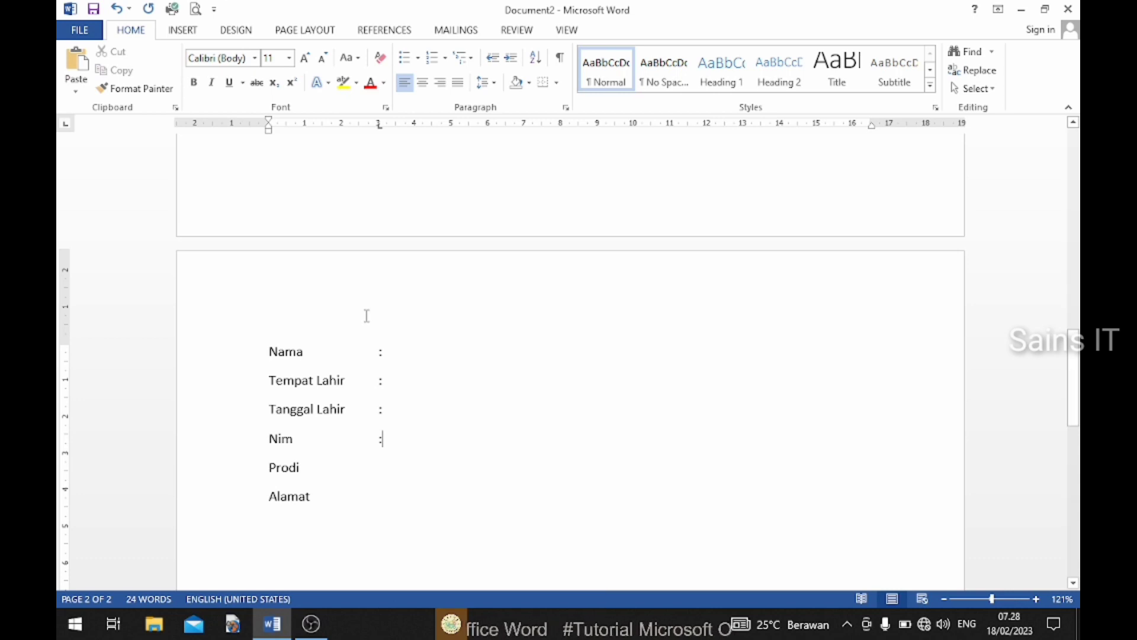
pyautogui.click(309, 467)
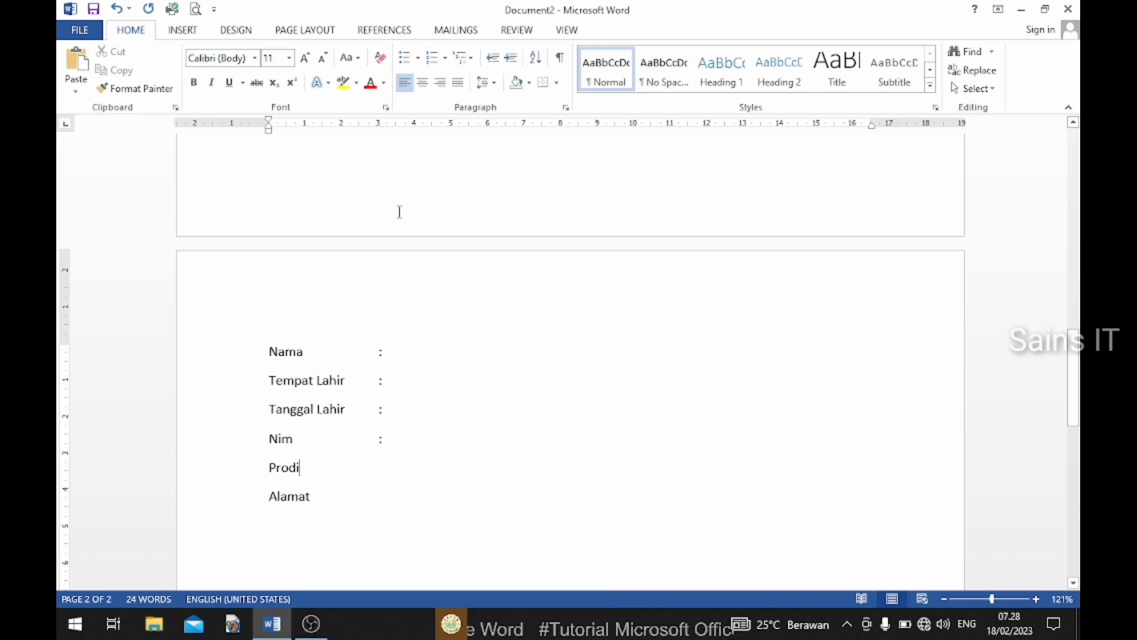
pyautogui.click(378, 125)
pyautogui.press('Tab')
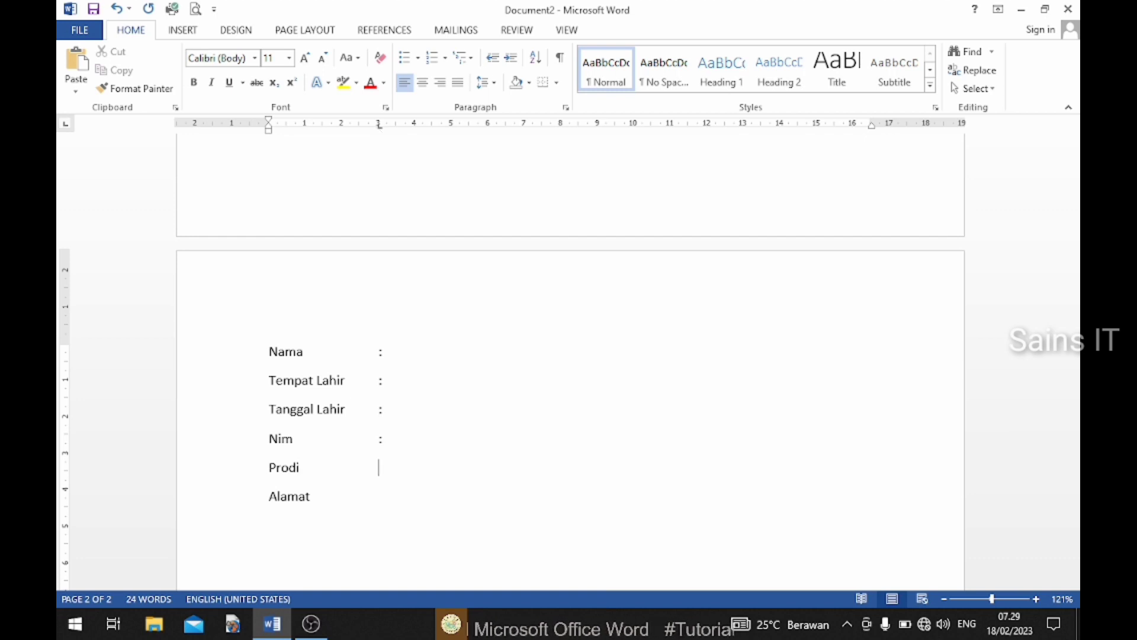
pyautogui.write(':')
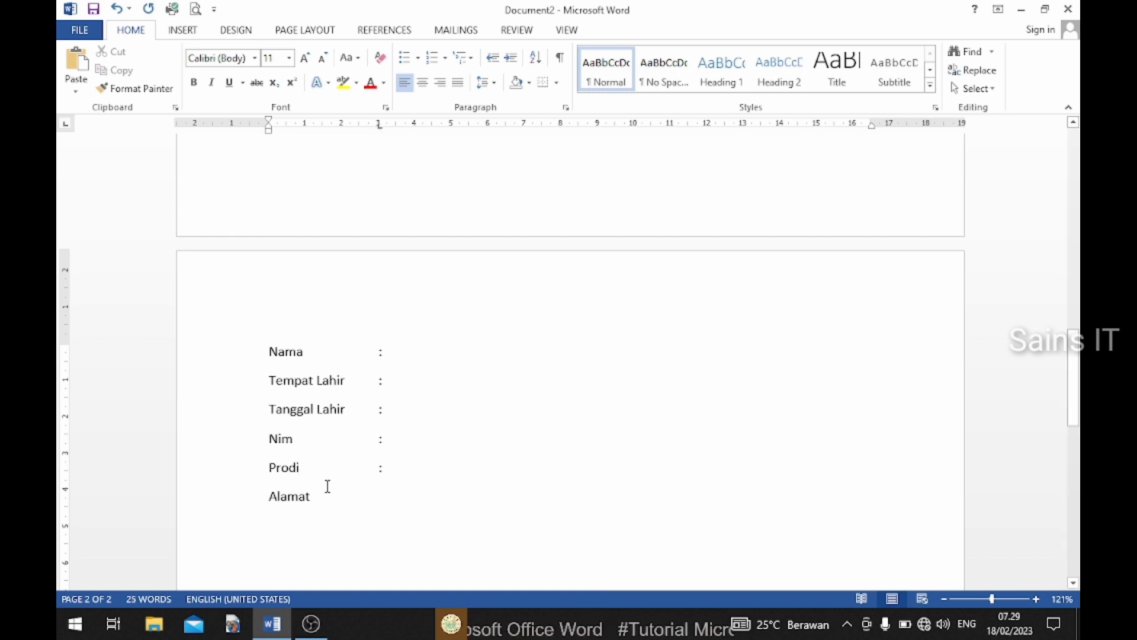
pyautogui.click(323, 496)
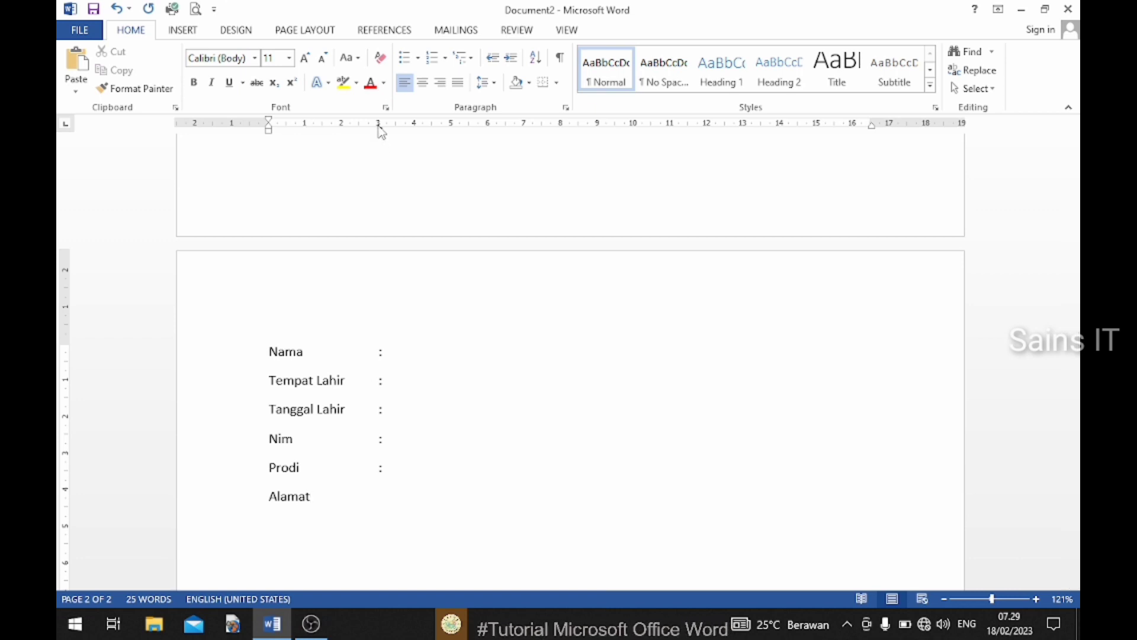
pyautogui.press('Tab')
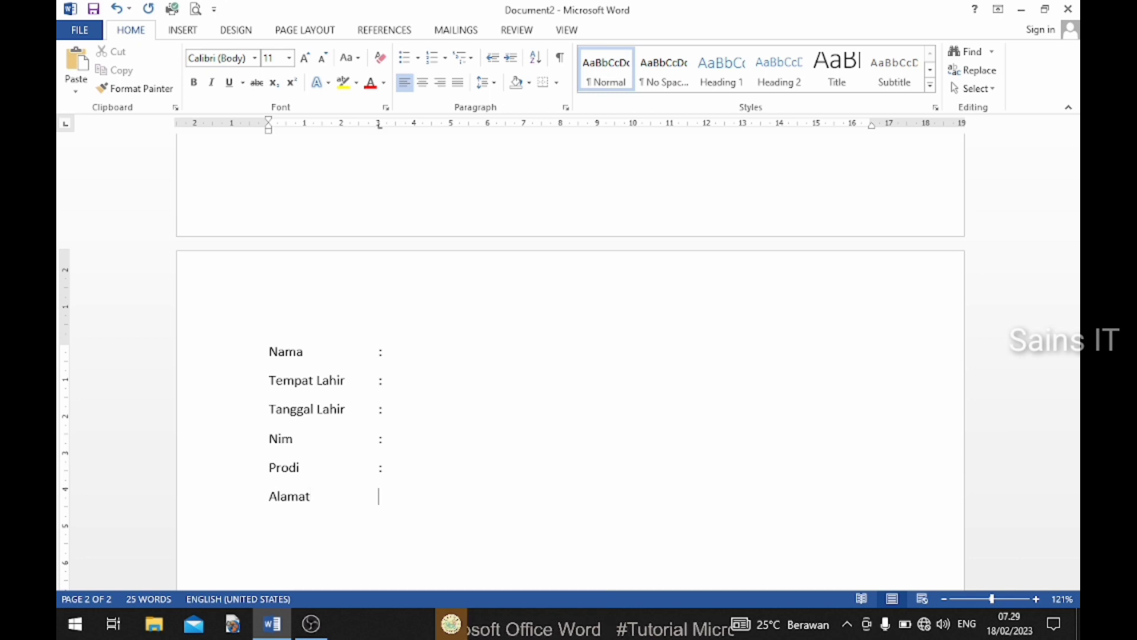
pyautogui.write(':')
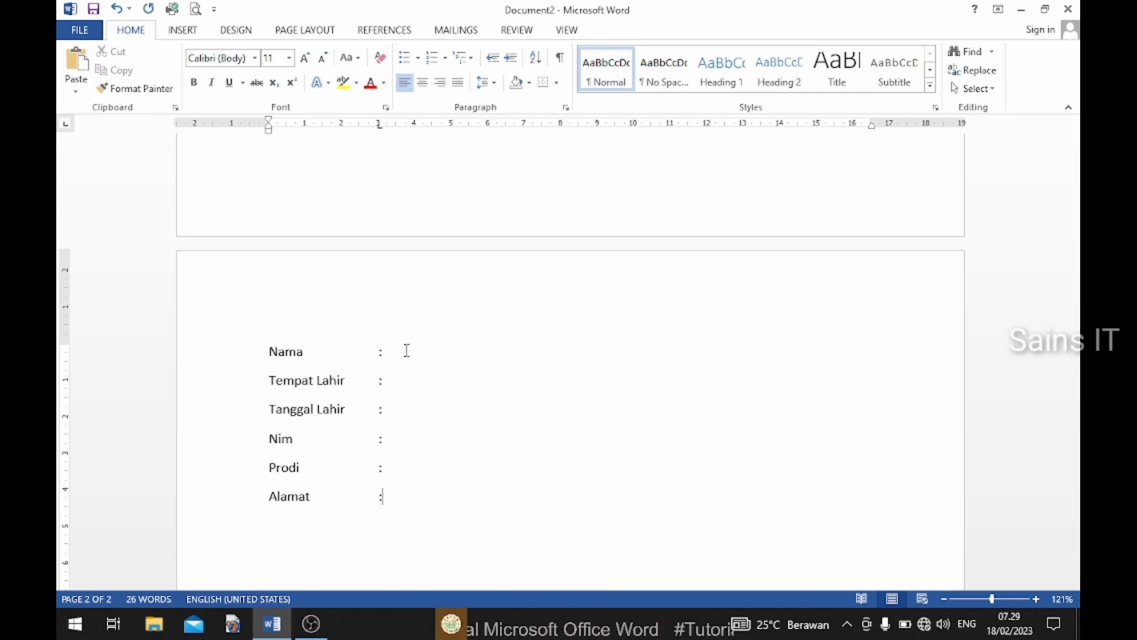
# Start a new page 3 and paste the six-field list onto it
pyautogui.scroll(-5, 460, 395)
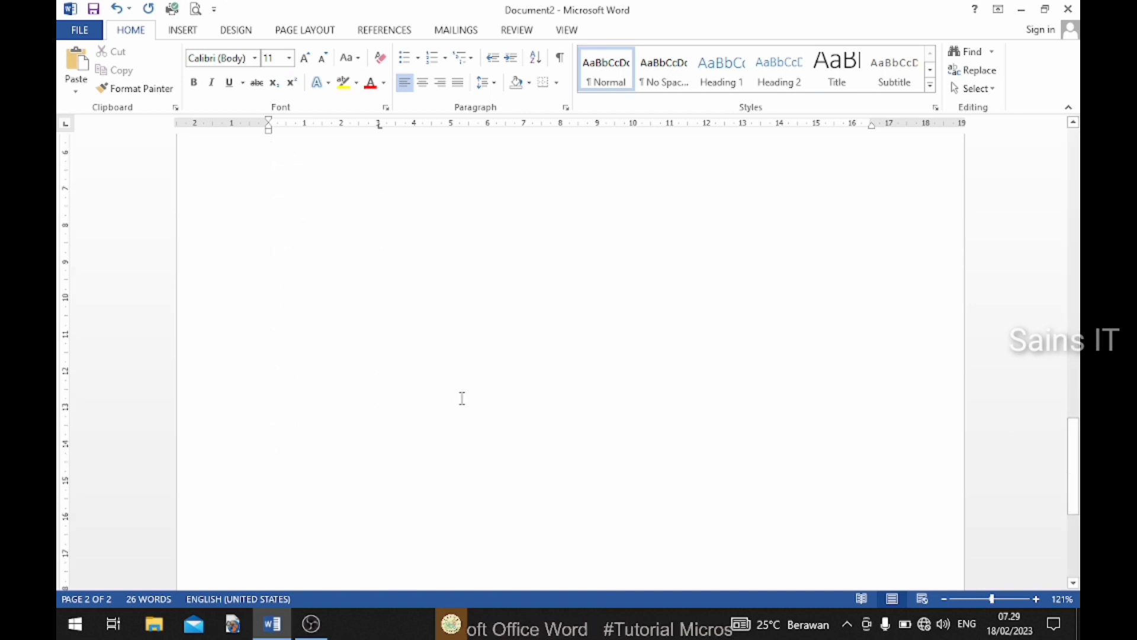
pyautogui.hotkey('ctrl', 'Return')
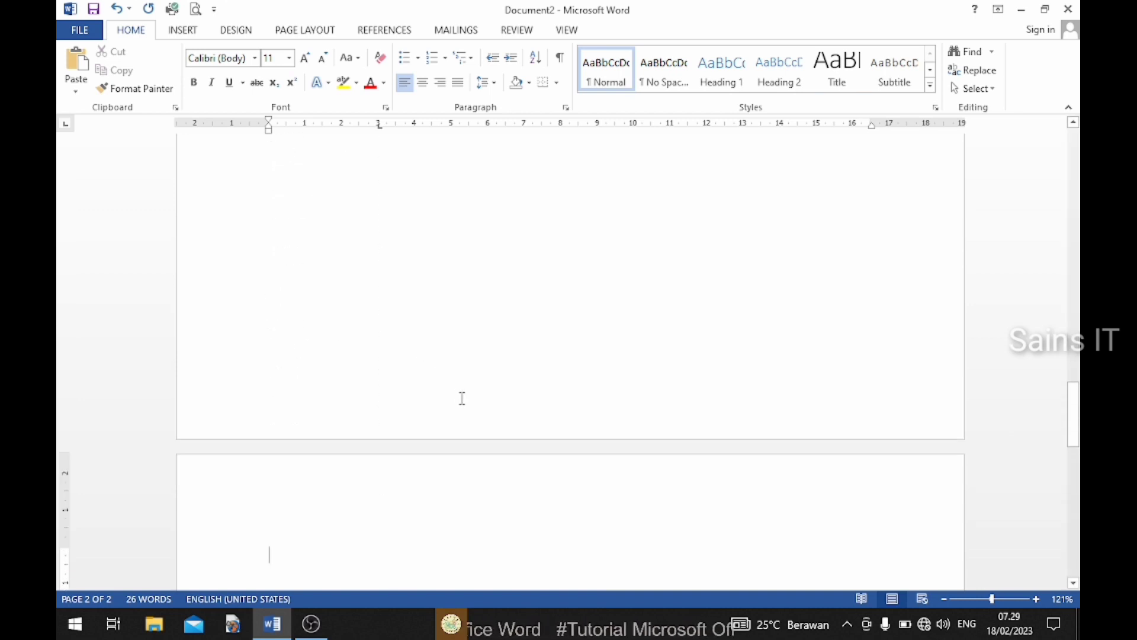
pyautogui.scroll(-2, 463, 399)
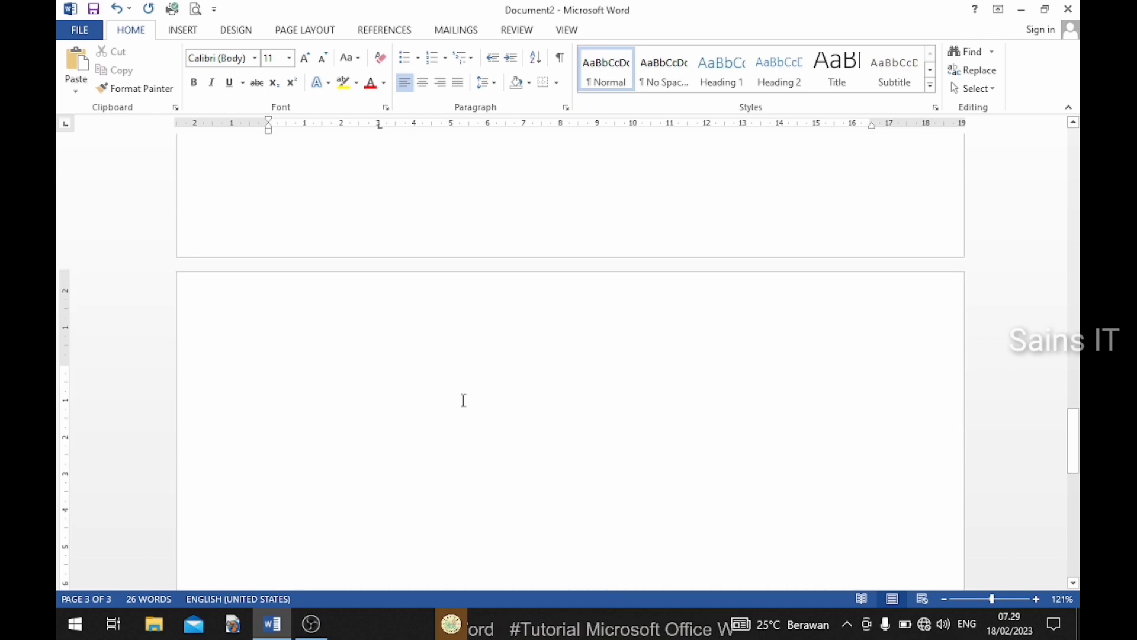
pyautogui.write('Nama Tempat Lahir Tanggal Lahir Nim Prodi Alamat')
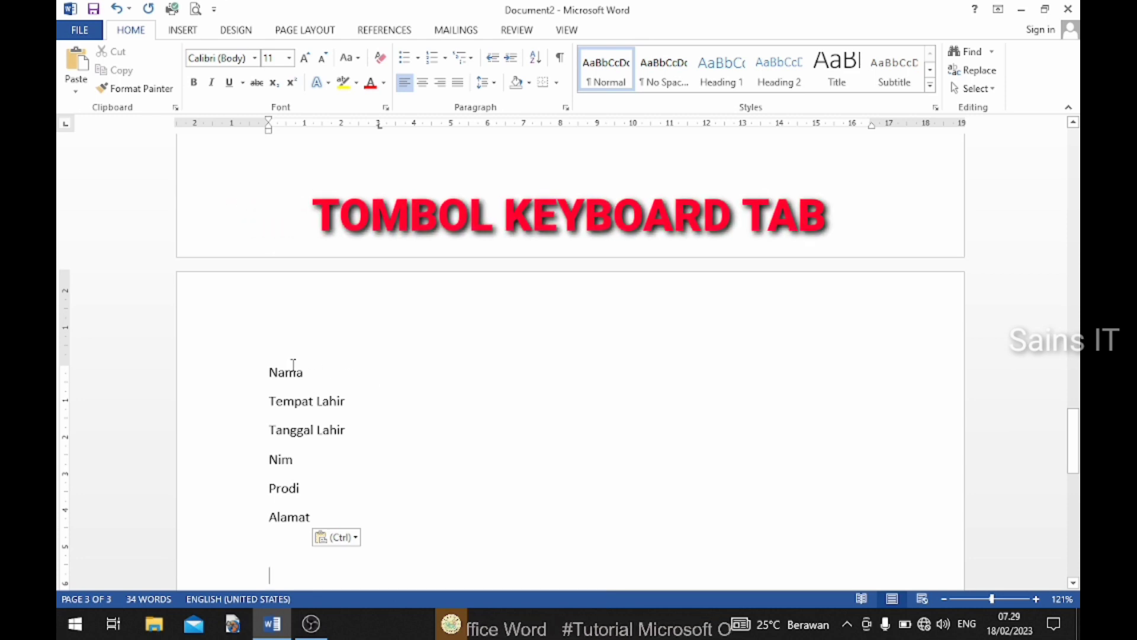
# Add tab-aligned colons after all six fields on page 3, Nama through Alamat
pyautogui.click(310, 372)
pyautogui.press('Tab')
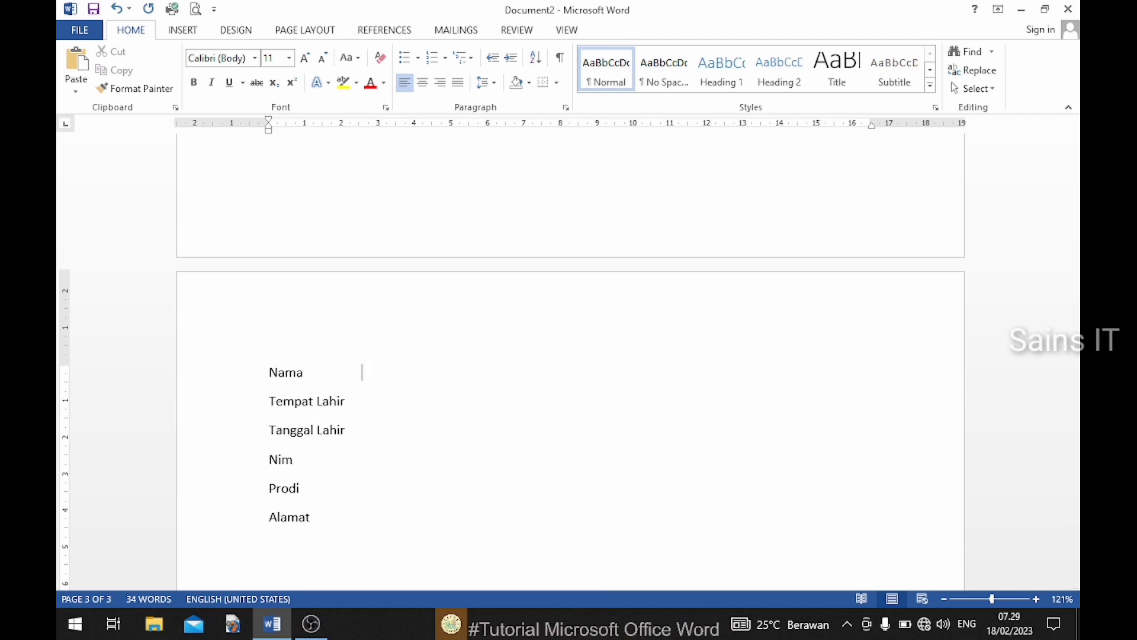
pyautogui.write(':')
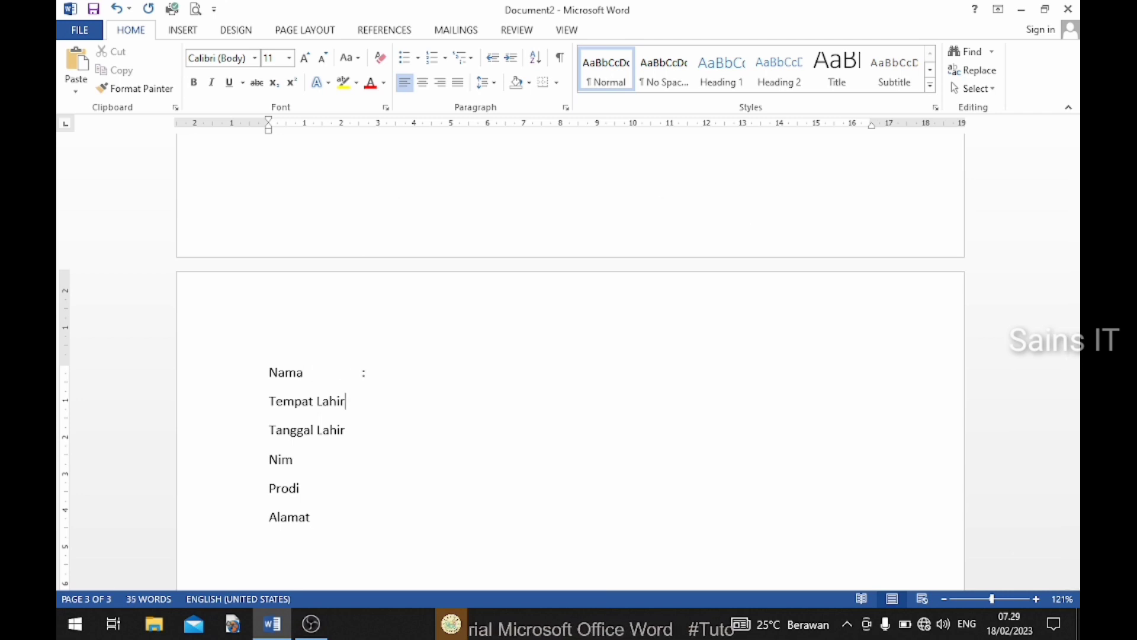
pyautogui.press('Tab')
pyautogui.write(':')
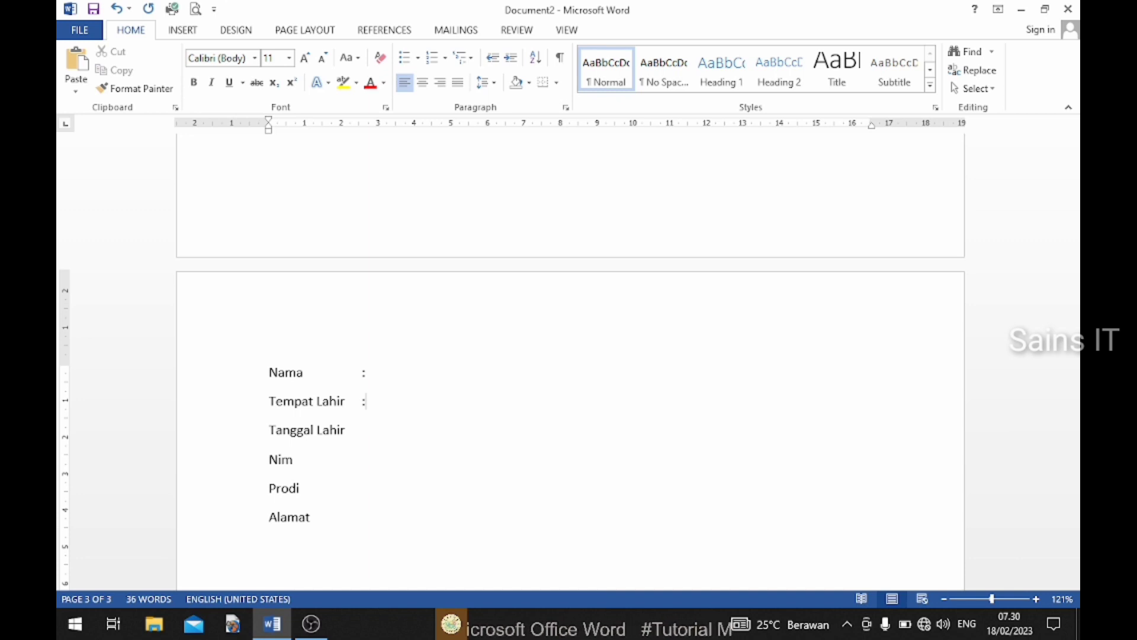
pyautogui.press('Down')
pyautogui.press('Tab')
pyautogui.write(':')
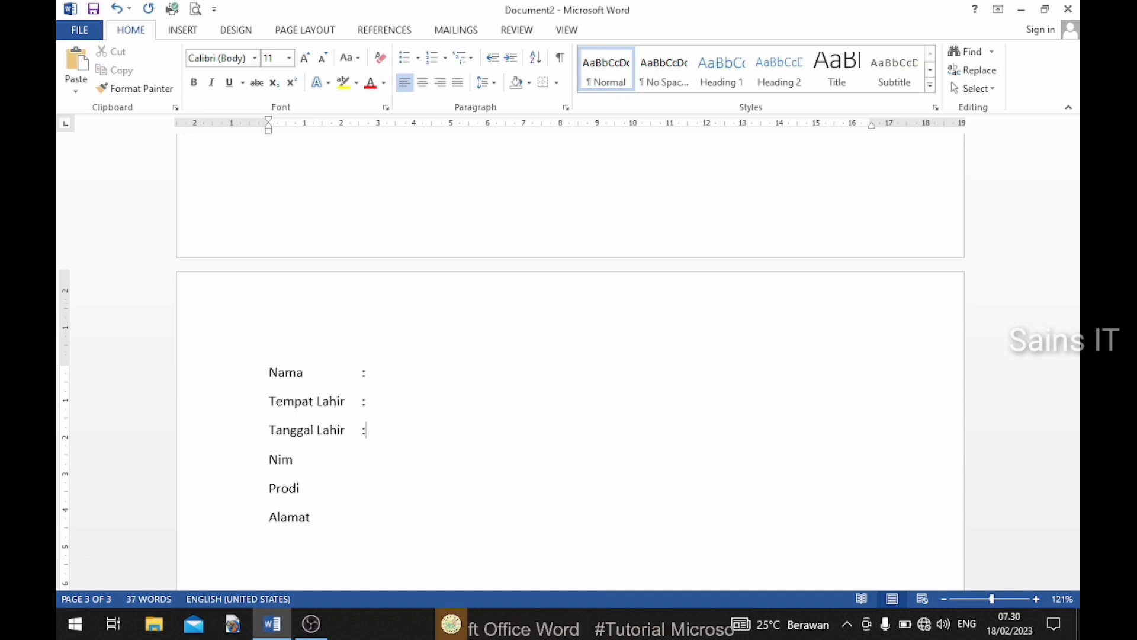
pyautogui.press('Down')
pyautogui.press('Tab')
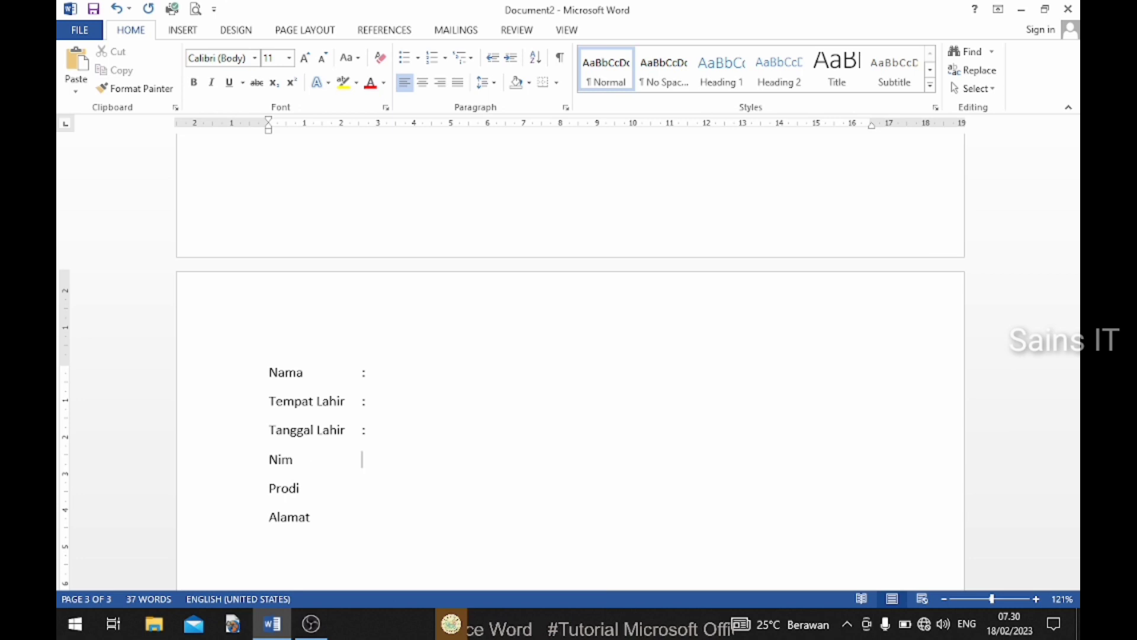
pyautogui.write(':')
pyautogui.press('Down')
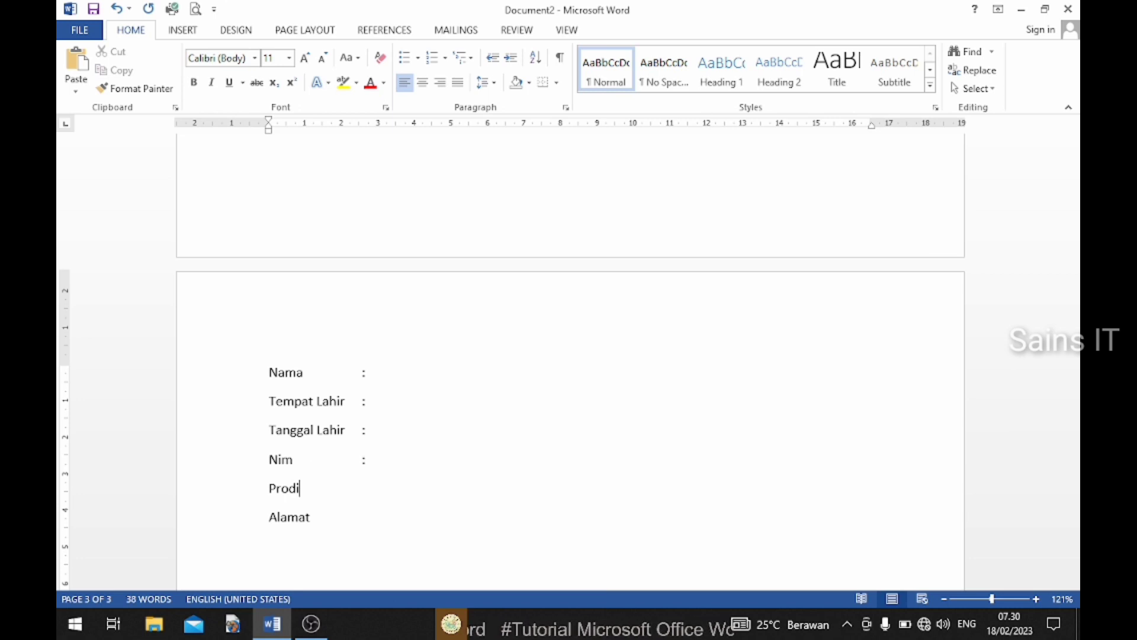
pyautogui.press('Tab')
pyautogui.write(':')
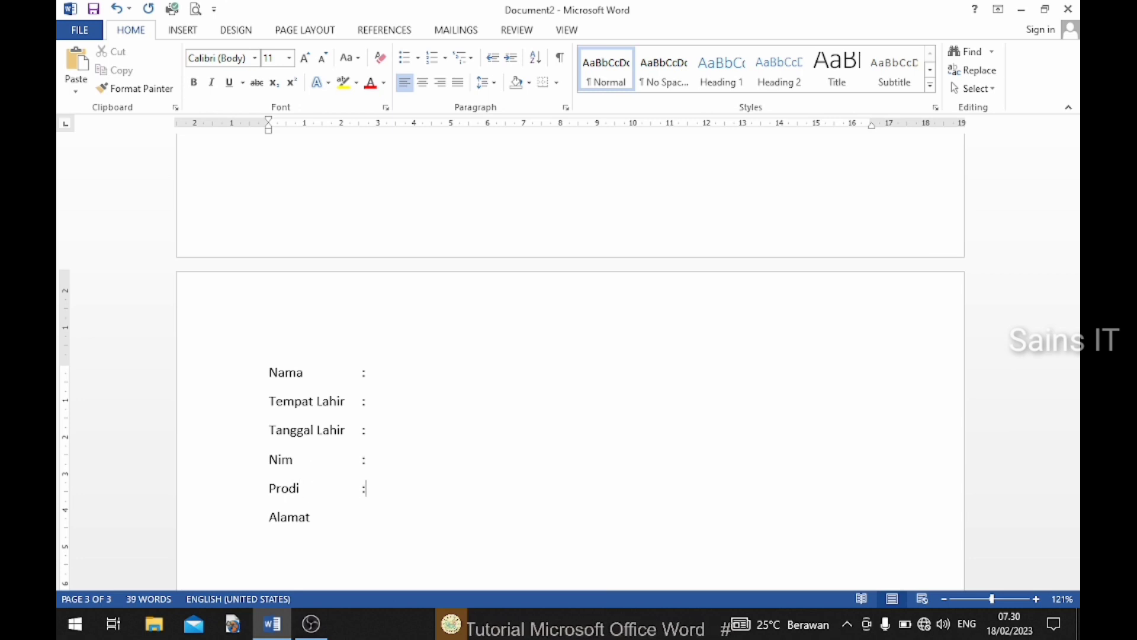
pyautogui.press('Down')
pyautogui.press('Tab')
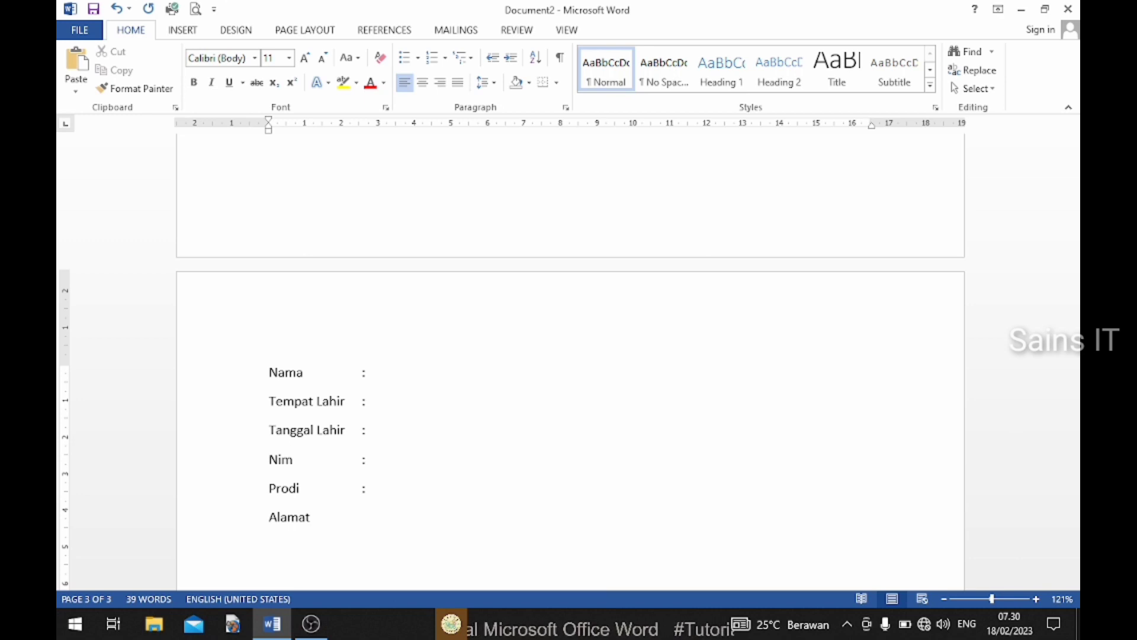
pyautogui.write(':')
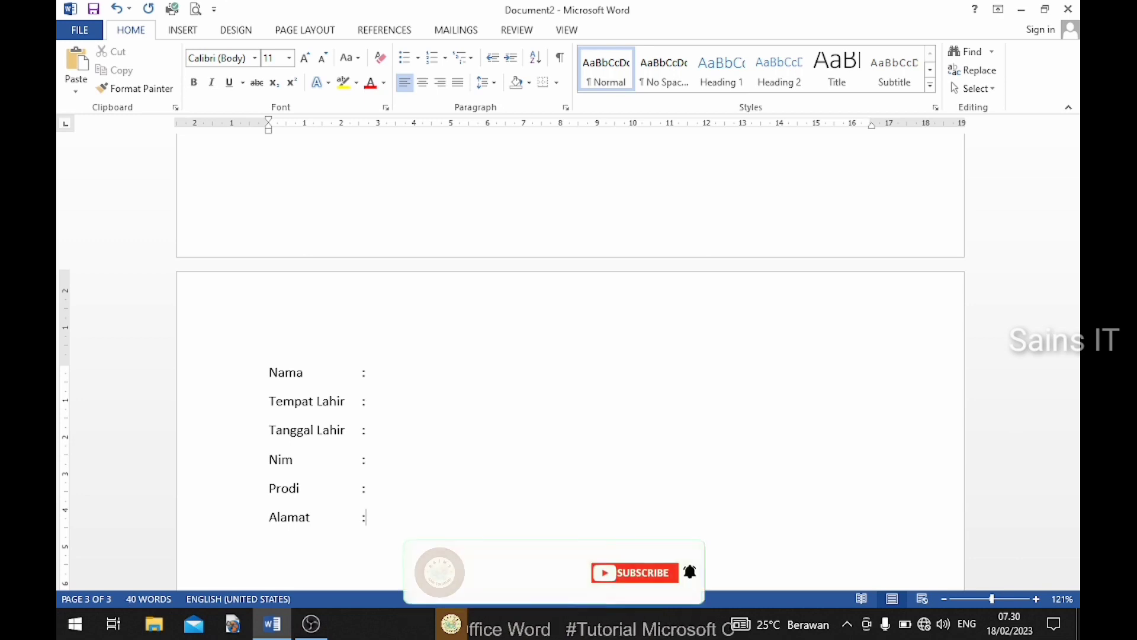